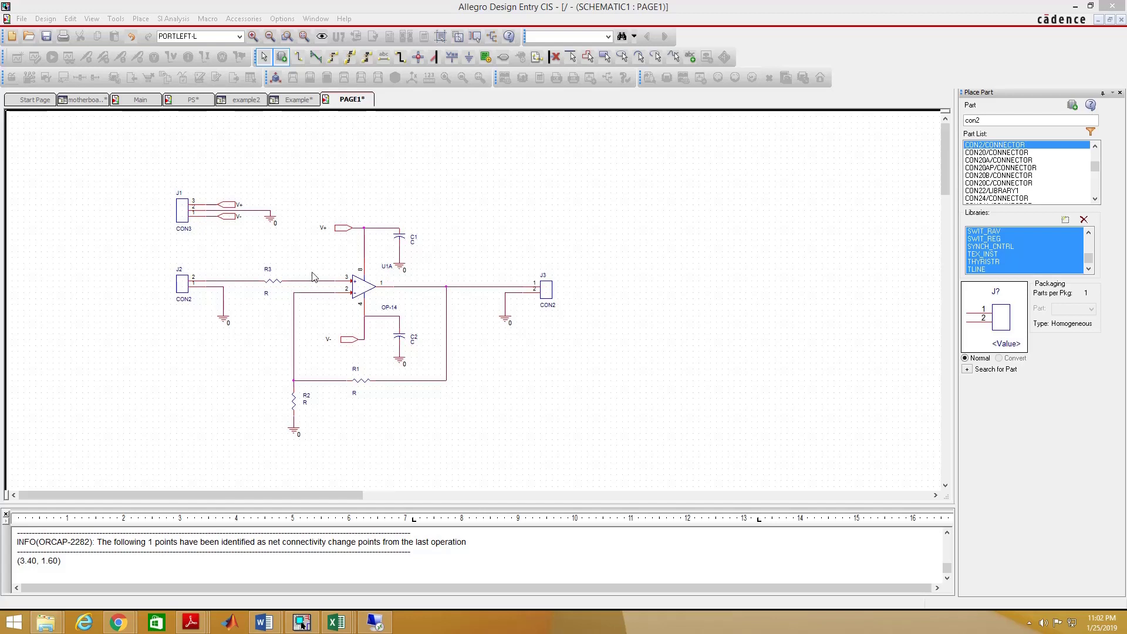
Bring the CIS schematic to the front and open the Start menu's program list for PCB Editor
{"action": "left_click", "coordinate": [379, 185]}
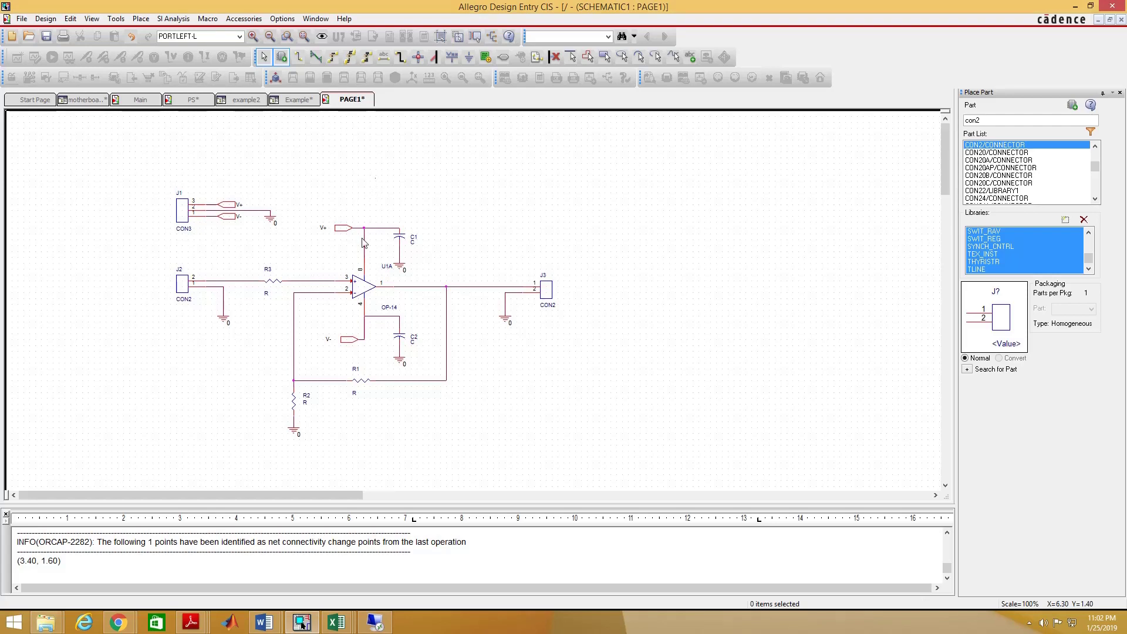
{"action": "left_click", "coordinate": [29, 614]}
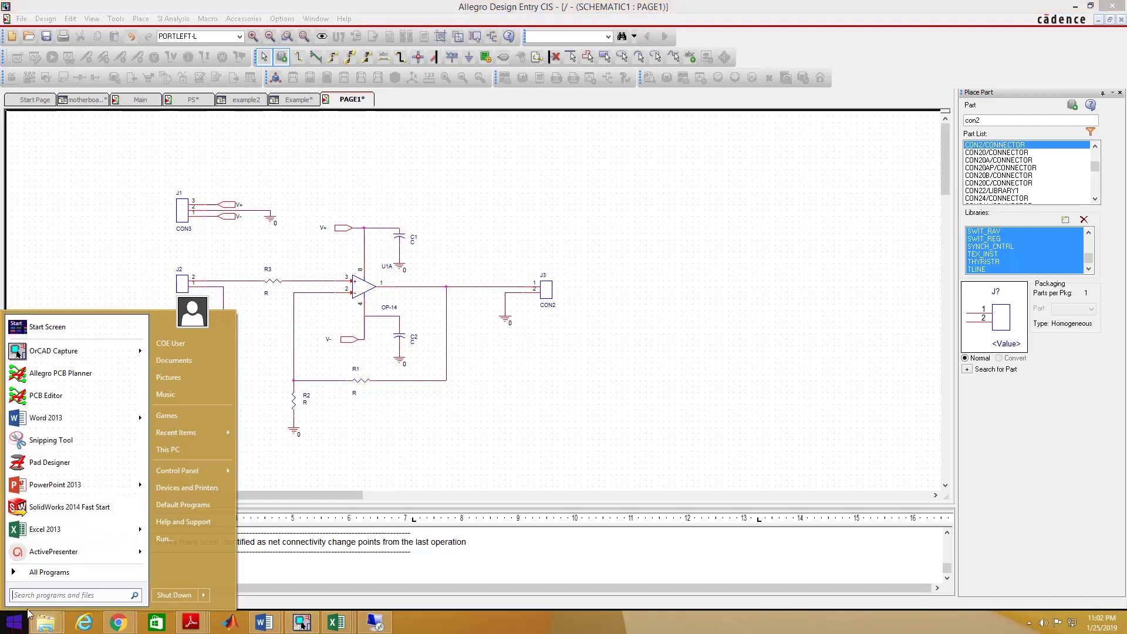
Launch Allegro PCB Designer and create a new board drawing named test.brd
{"action": "left_click", "coordinate": [49, 396]}
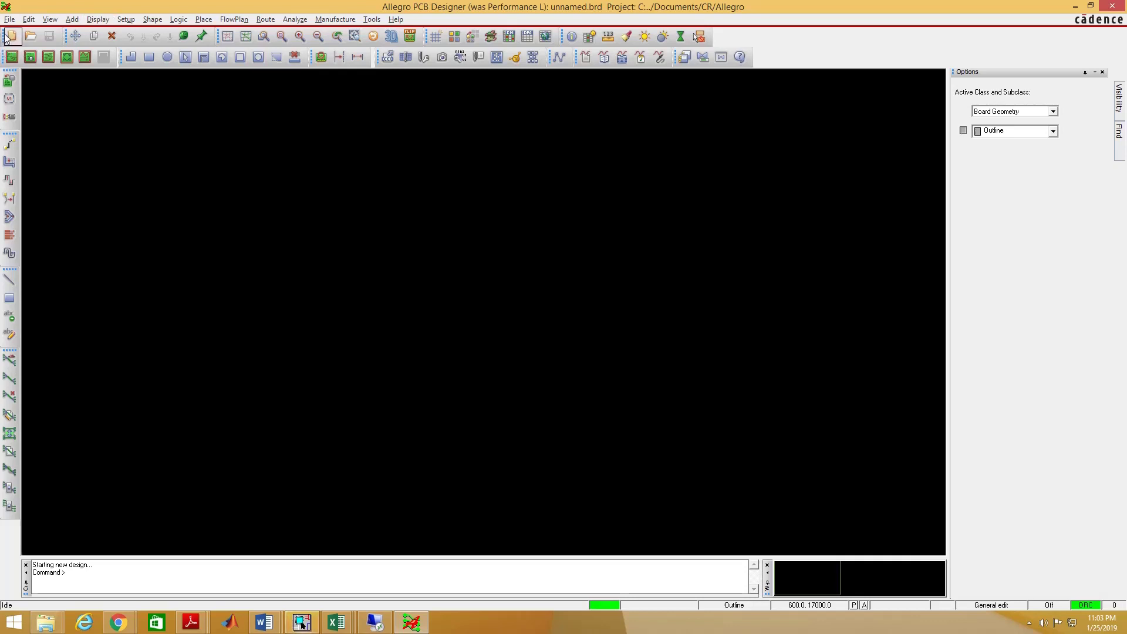
{"action": "left_click", "coordinate": [12, 36]}
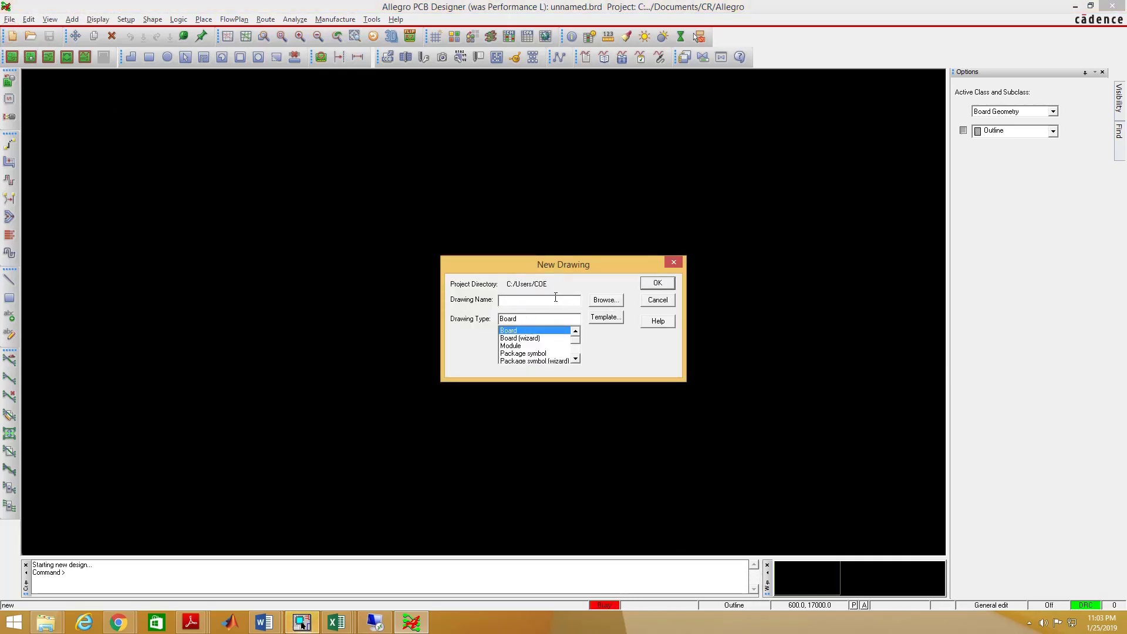
{"action": "type", "text": "test"}
{"action": "left_click", "coordinate": [656, 285]}
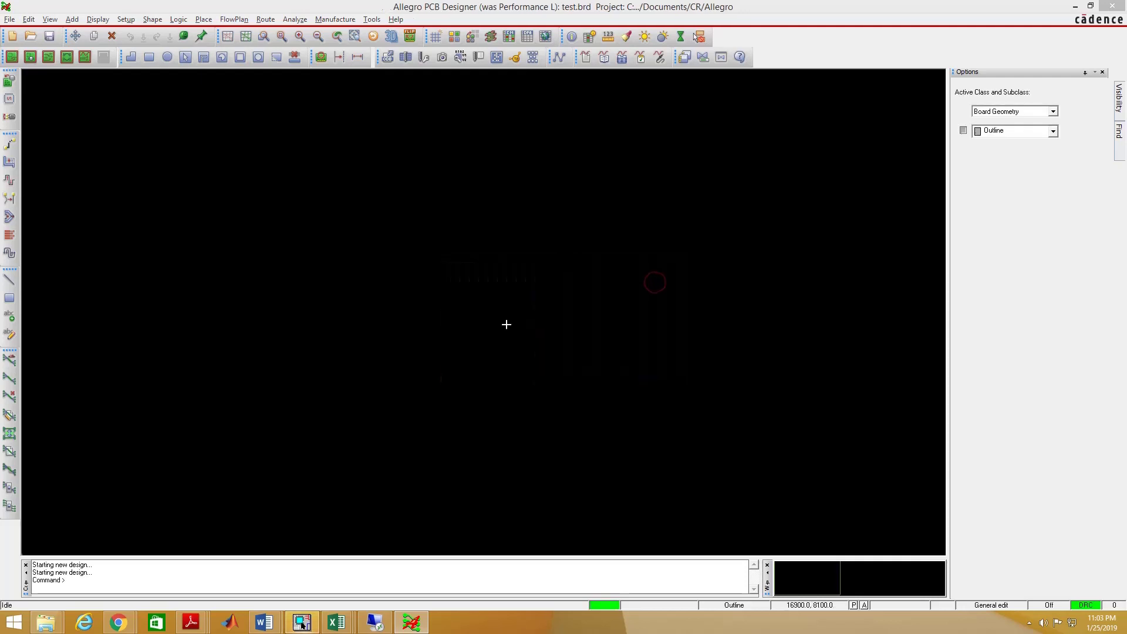
Dock PCB Designer on the right half of the screen and maximize the schematic window
{"action": "left_click", "coordinate": [747, 7]}
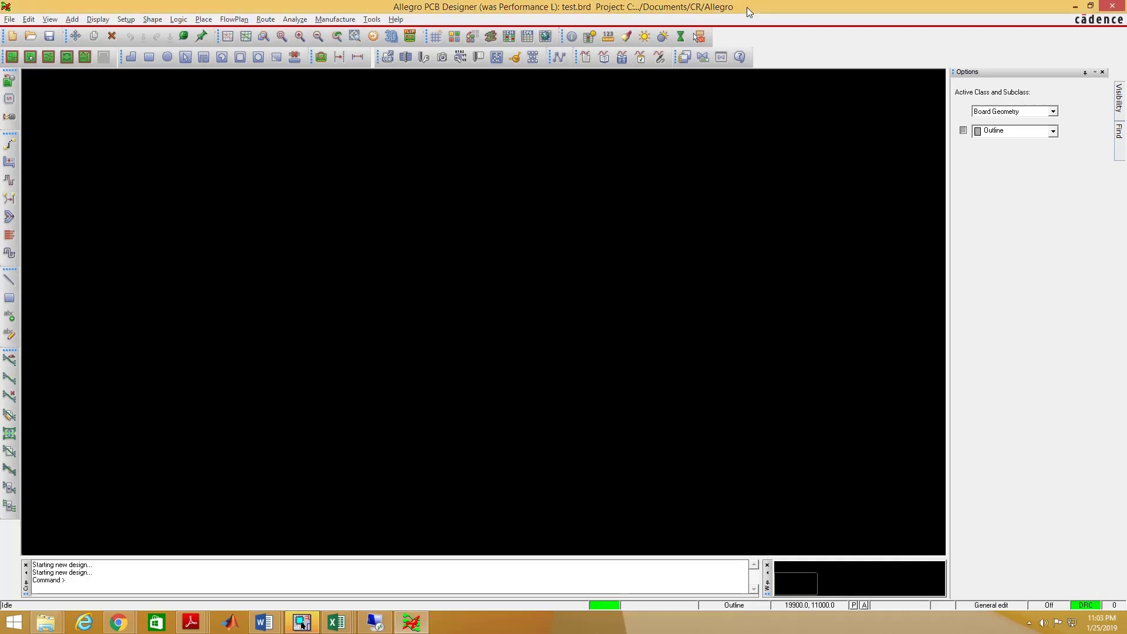
{"action": "left_click_drag", "start_coordinate": [746, 7], "coordinate": [1126, 11]}
{"action": "left_click", "coordinate": [456, 251]}
{"action": "key", "text": "super+Up"}
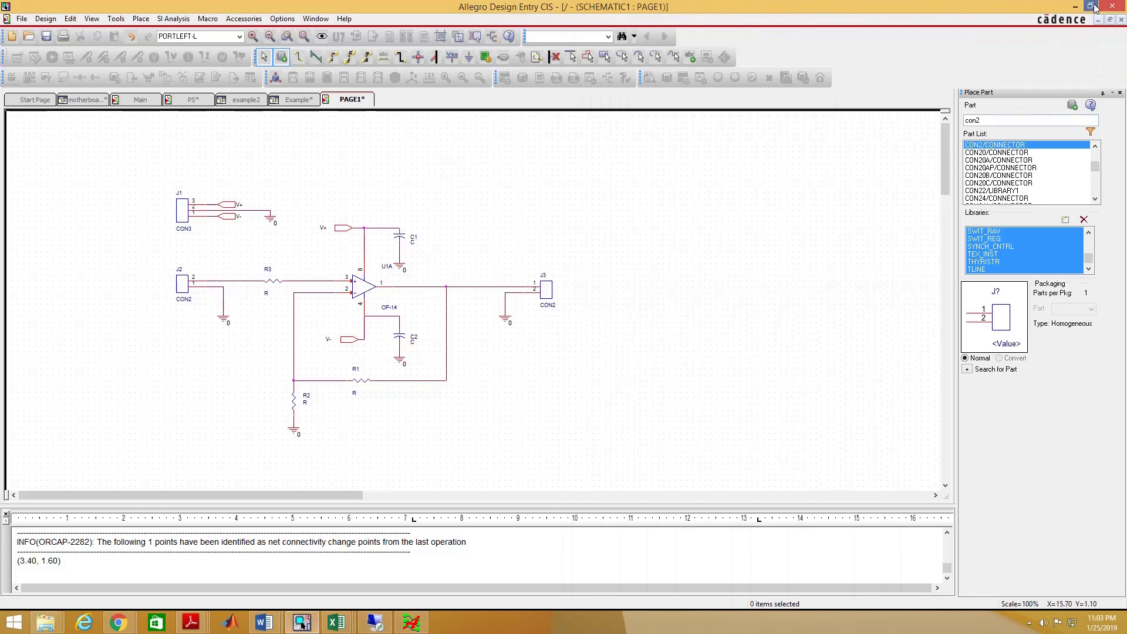
Restore and narrow the schematic window beside the test.brd board, then close the Place Part panel
{"action": "left_click_drag", "start_coordinate": [1027, 9], "coordinate": [910, 66]}
{"action": "left_click_drag", "start_coordinate": [1069, 140], "coordinate": [594, 141]}
{"action": "left_click_drag", "start_coordinate": [128, 33], "coordinate": [188, 12]}
{"action": "left_click_drag", "start_coordinate": [624, 154], "coordinate": [562, 154]}
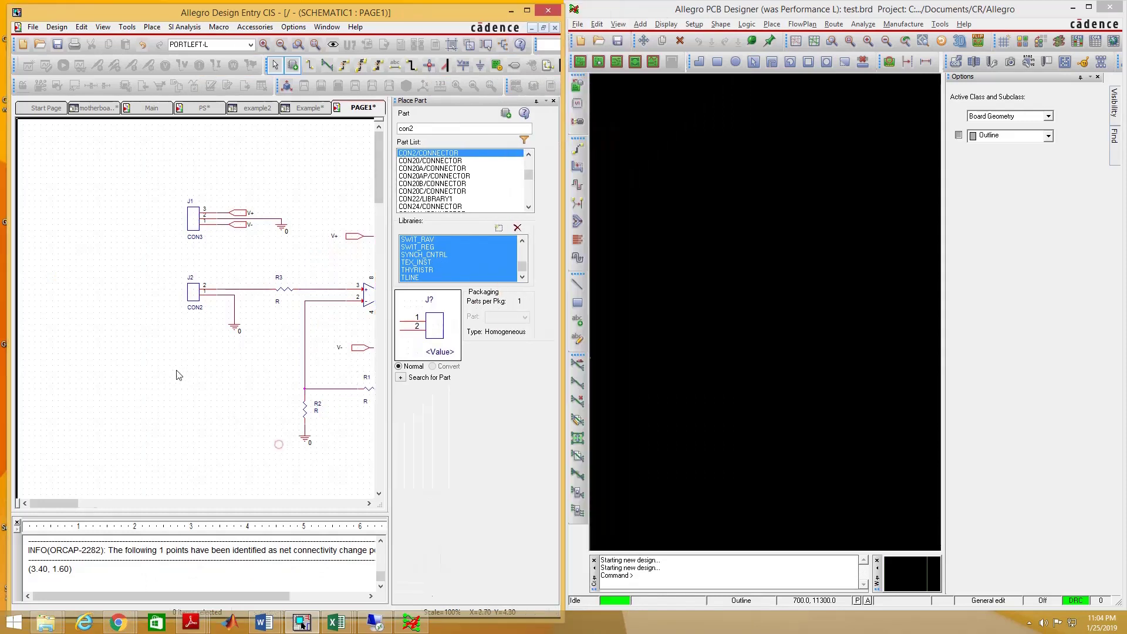
{"action": "scroll", "coordinate": [160, 346], "scroll_direction": "down", "scroll_amount": 1, "text": "ctrl"}
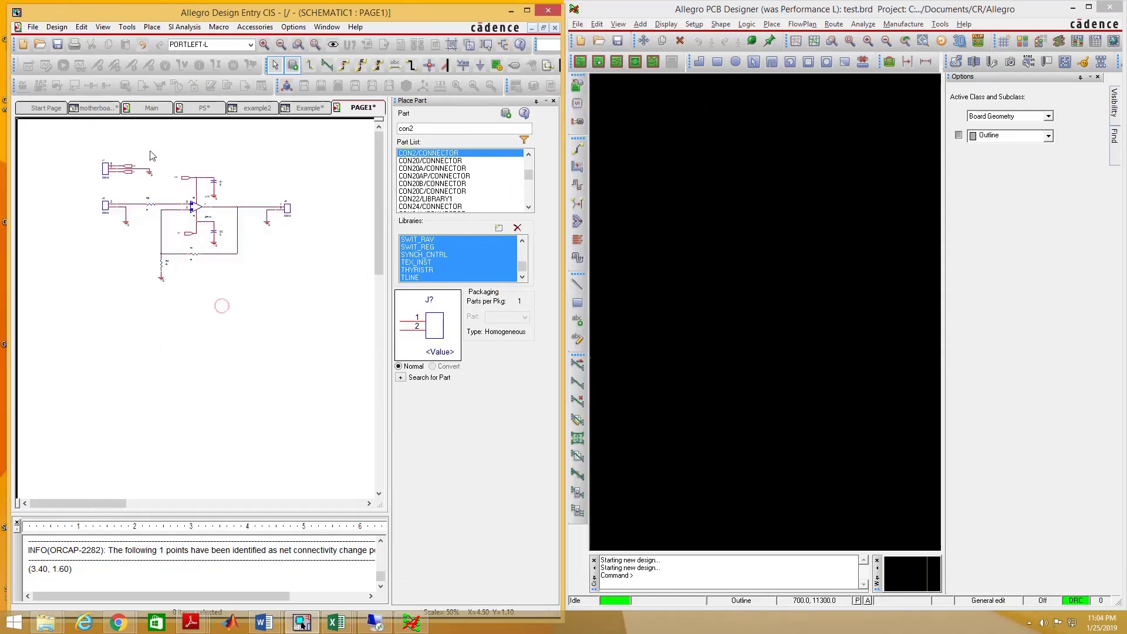
{"action": "scroll", "coordinate": [222, 305], "scroll_direction": "up", "scroll_amount": 1, "text": "ctrl"}
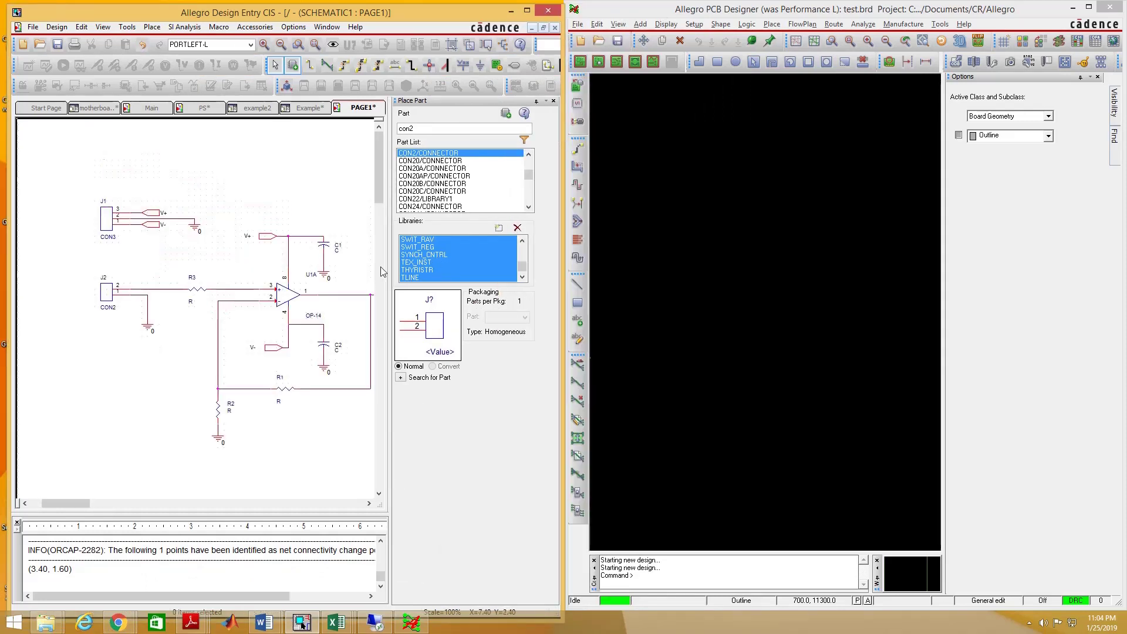
{"action": "left_click", "coordinate": [554, 101]}
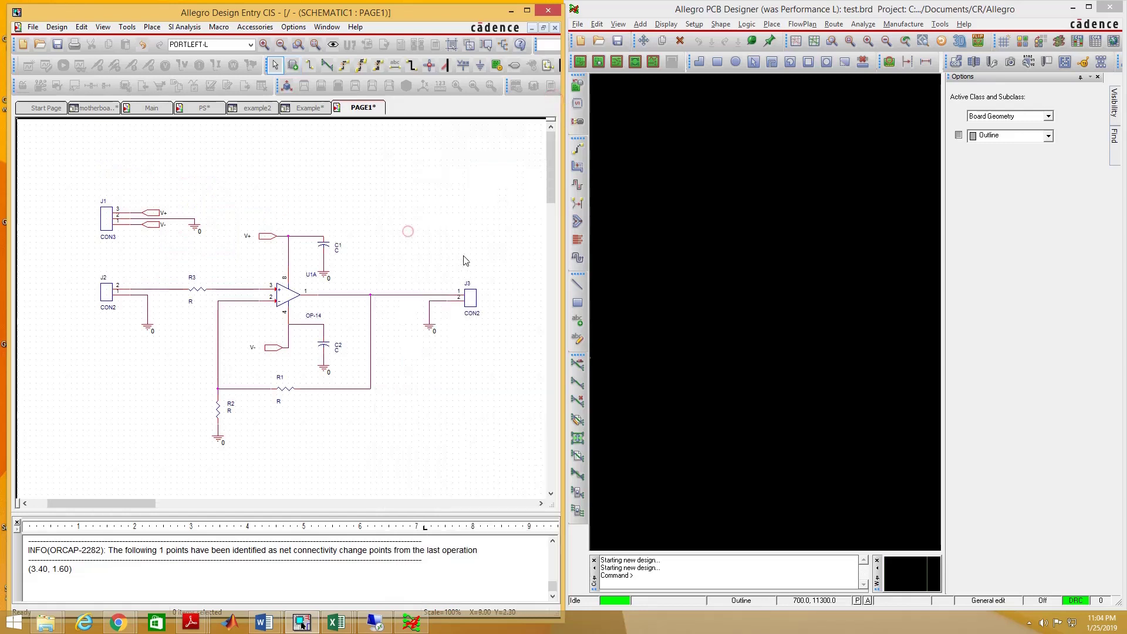
Start manual placement with Library definitions enabled and the list showing Package symbols
{"action": "left_click", "coordinate": [772, 24]}
{"action": "left_click", "coordinate": [790, 45]}
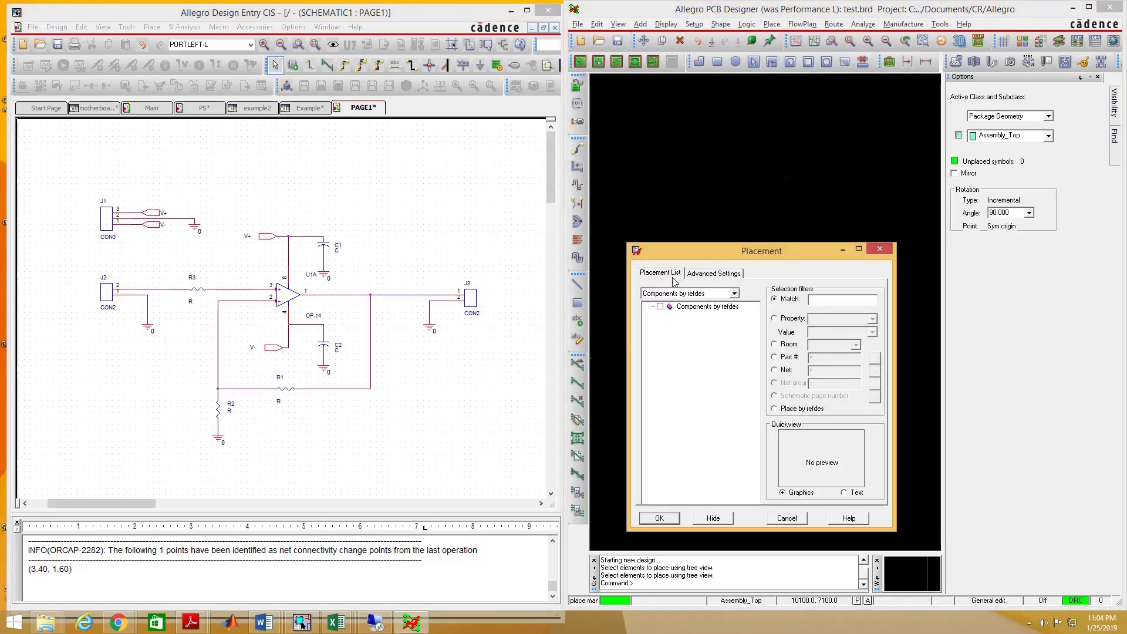
{"action": "left_click", "coordinate": [710, 273]}
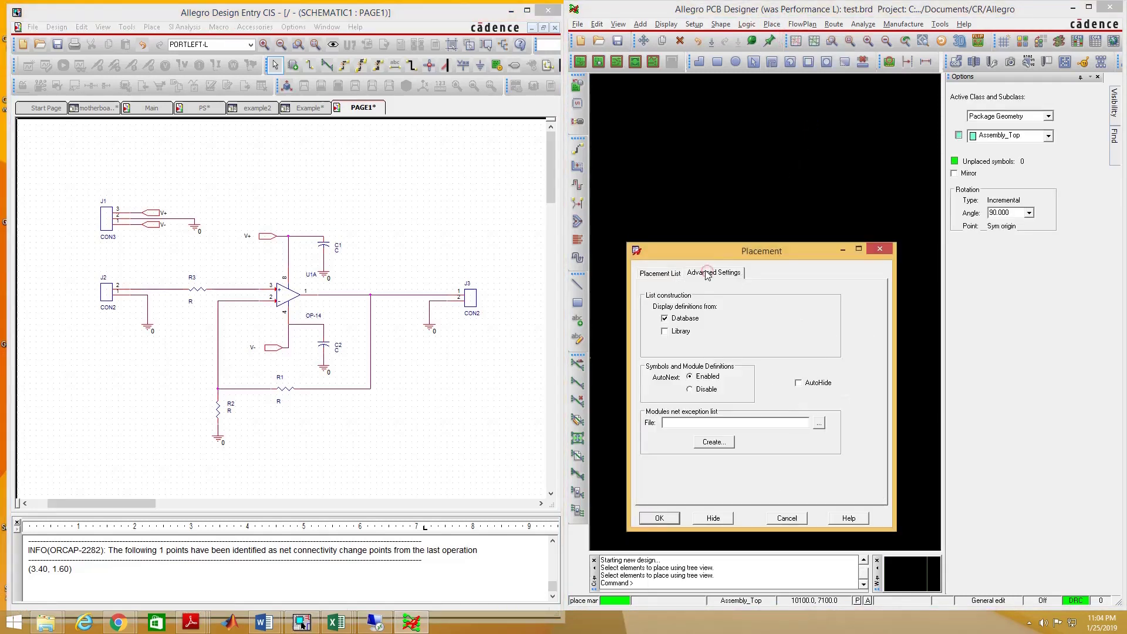
{"action": "left_click", "coordinate": [665, 332]}
{"action": "left_click", "coordinate": [665, 276]}
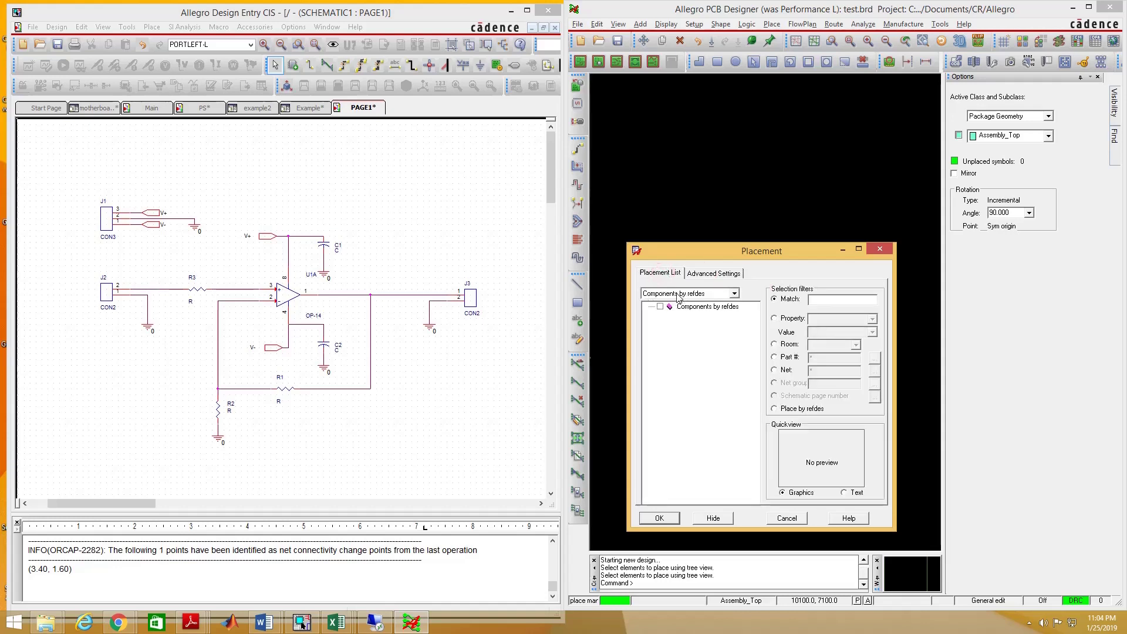
{"action": "left_click", "coordinate": [678, 294]}
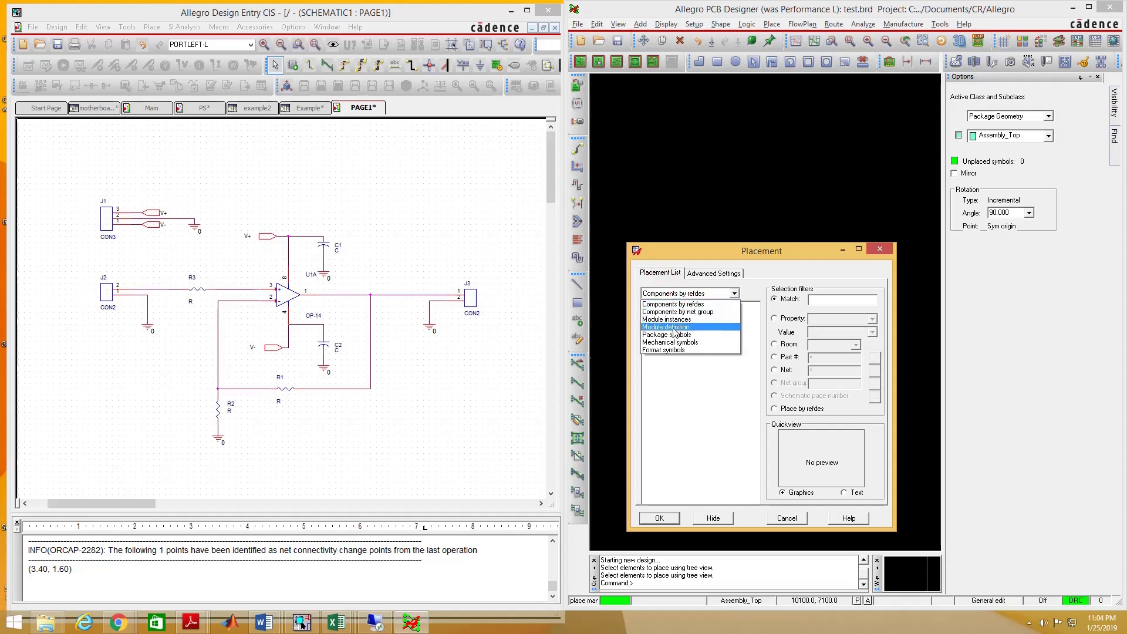
{"action": "left_click", "coordinate": [675, 336]}
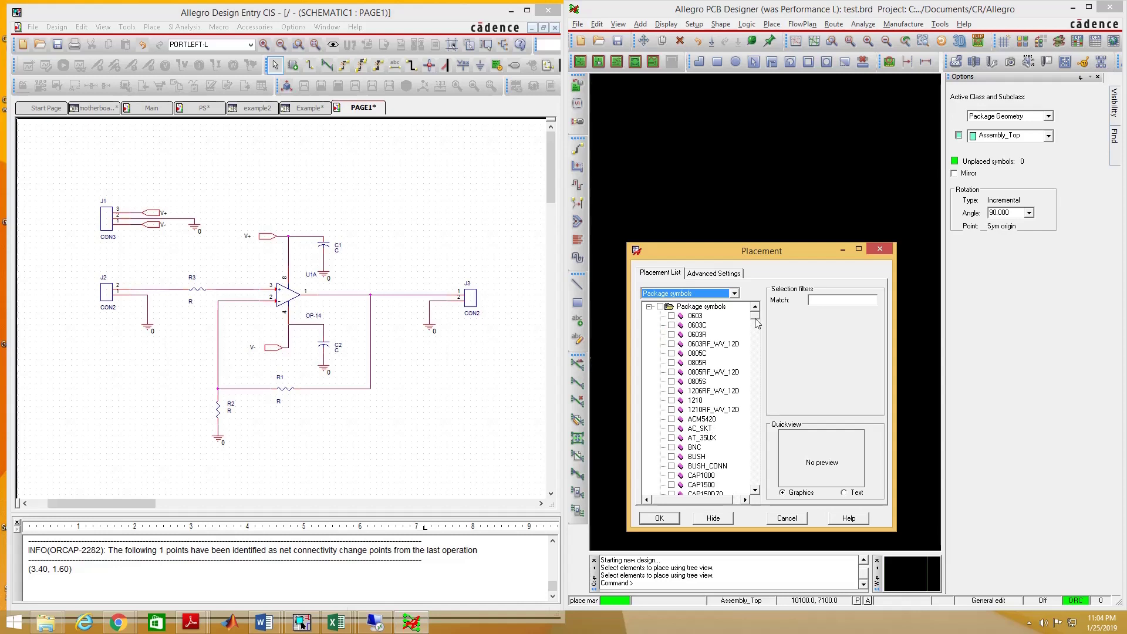
Scroll the package symbol list and check DIP8_3 to preview its footprint
{"action": "left_click", "coordinate": [305, 309]}
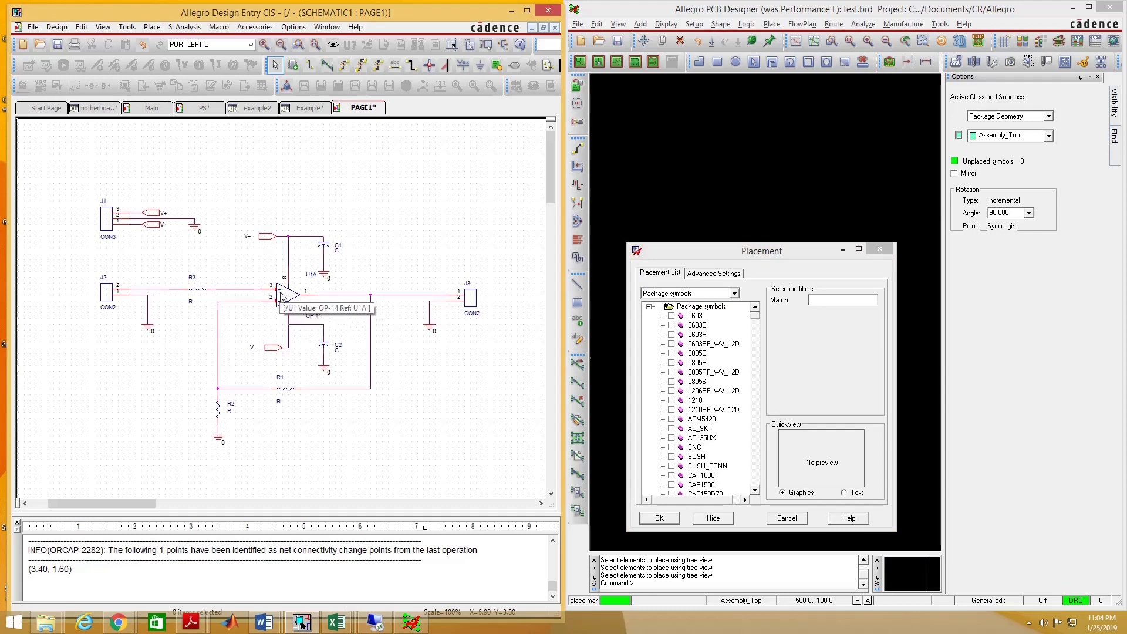
{"action": "left_click", "coordinate": [372, 257]}
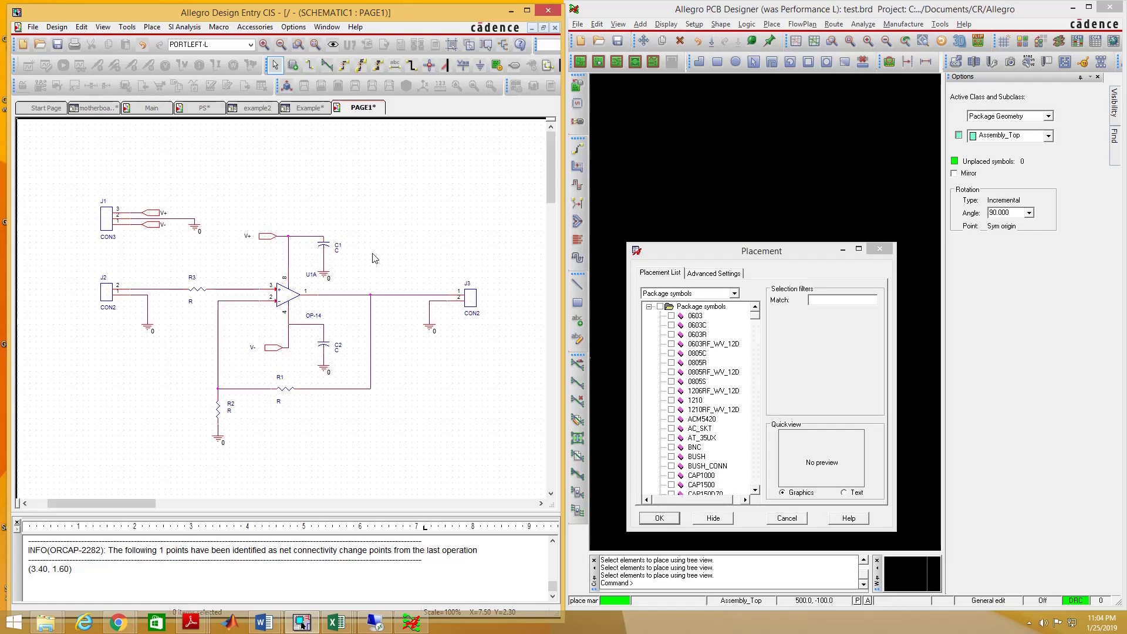
{"action": "left_click_drag", "start_coordinate": [757, 320], "coordinate": [756, 364]}
{"action": "left_click", "coordinate": [700, 400]}
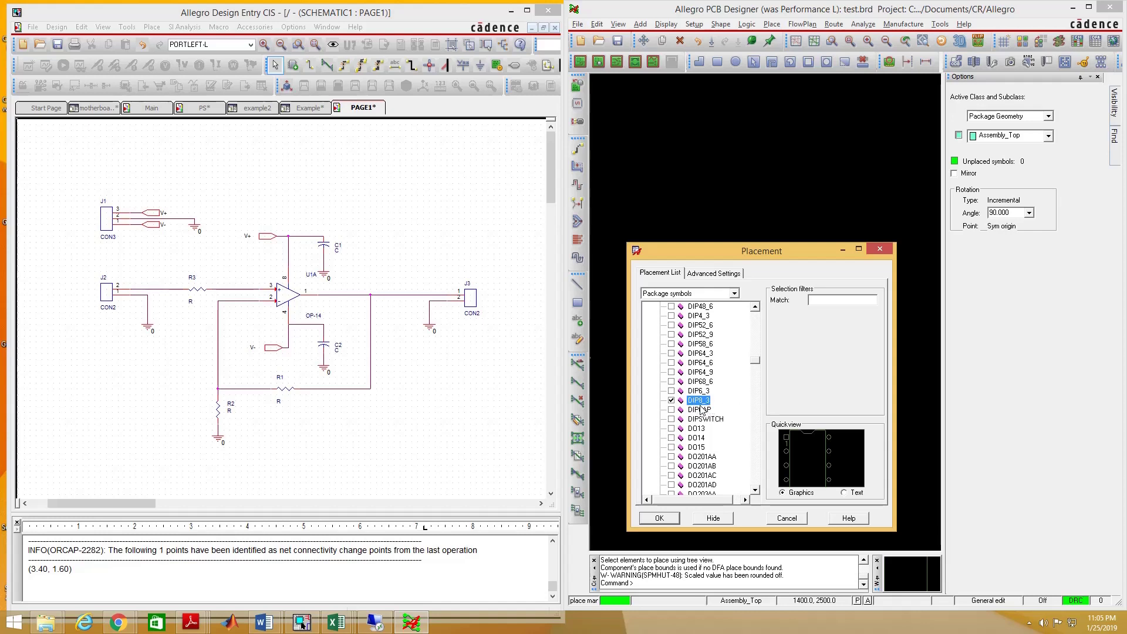
{"action": "left_click", "coordinate": [445, 408]}
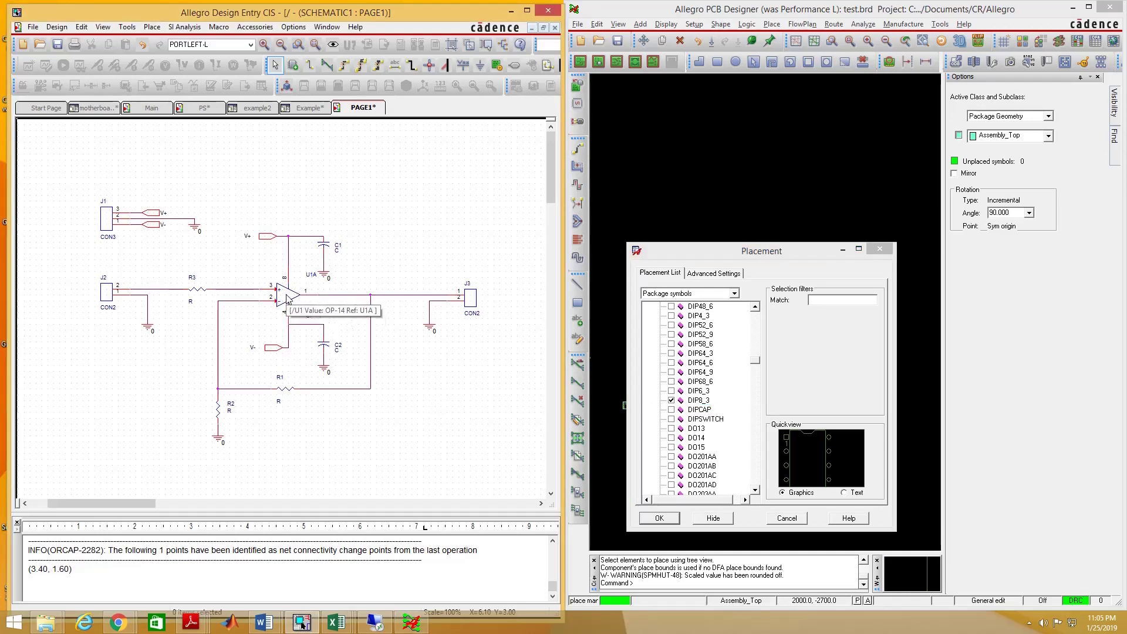
Enter DIP8_3 as op-amp U1A's PCB Footprint and close the Property Editor page
{"action": "double_click", "coordinate": [288, 299]}
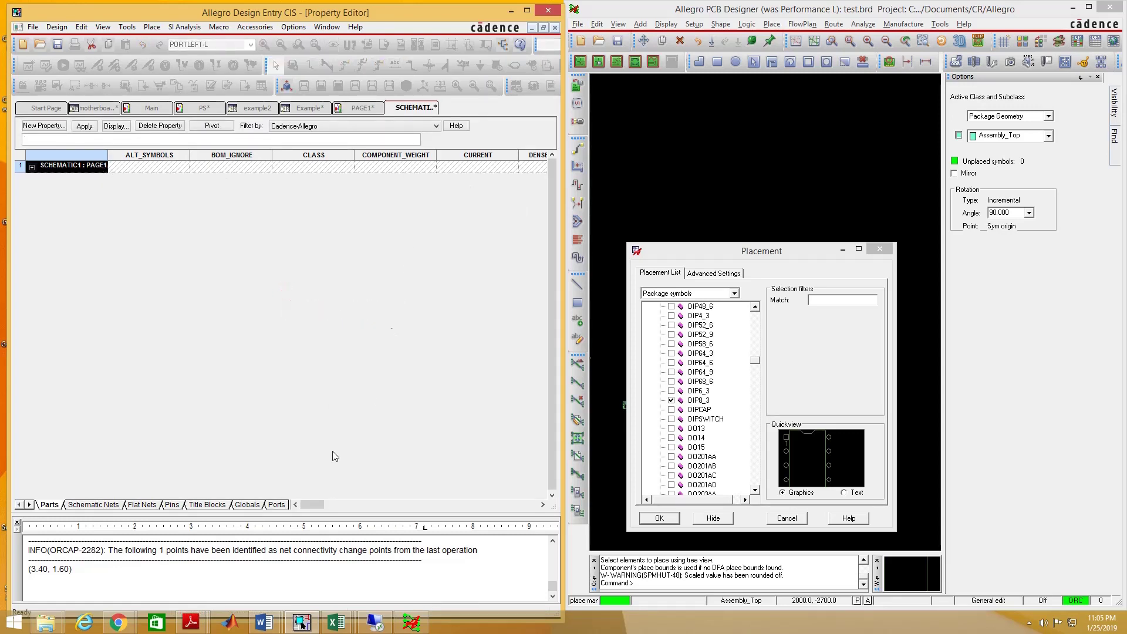
{"action": "left_click_drag", "start_coordinate": [311, 502], "coordinate": [425, 506]}
{"action": "left_click", "coordinate": [391, 166]}
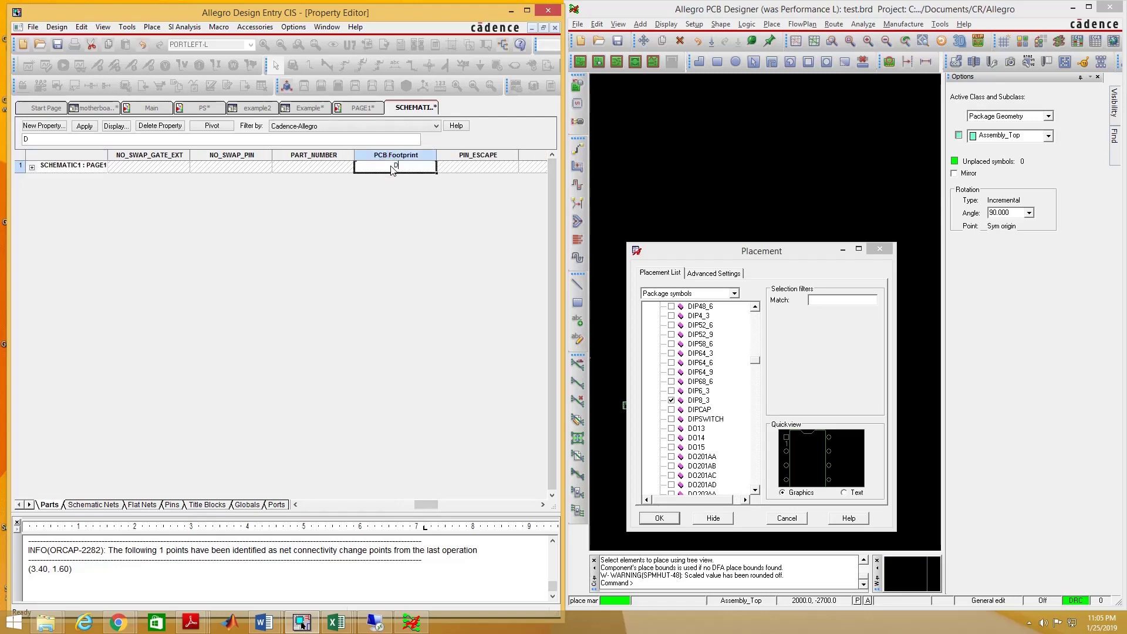
{"action": "type", "text": "DIP8_3"}
{"action": "right_click", "coordinate": [413, 108]}
{"action": "left_click", "coordinate": [440, 178]}
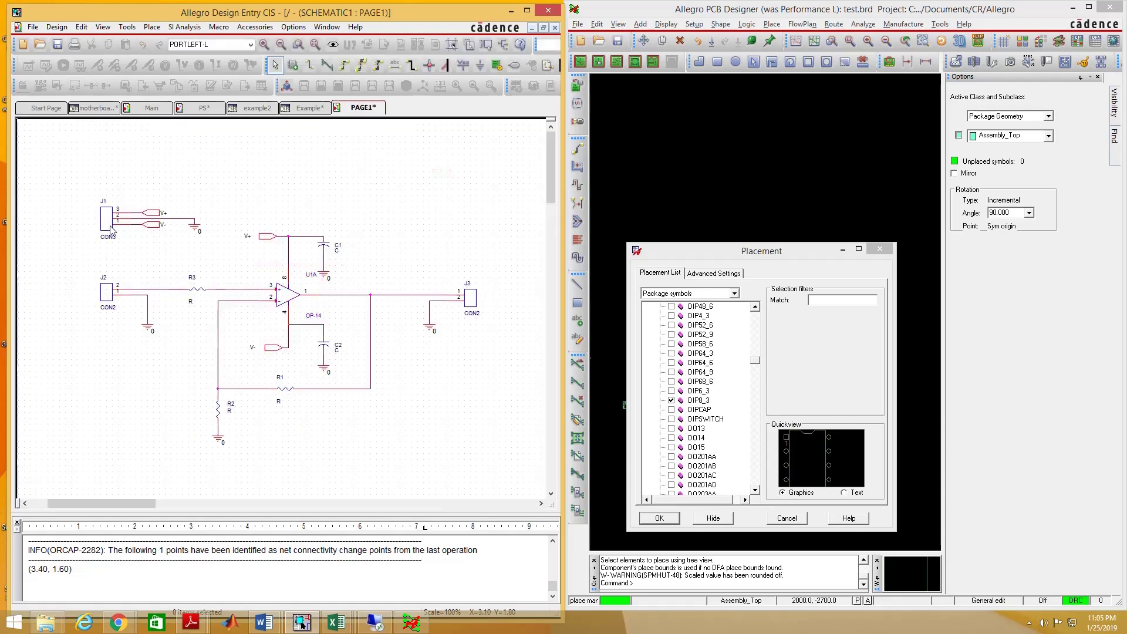
Open connector J1's properties and activate its PCB Footprint cell
{"action": "left_click", "coordinate": [110, 226]}
{"action": "left_click", "coordinate": [136, 180]}
{"action": "left_click", "coordinate": [150, 179]}
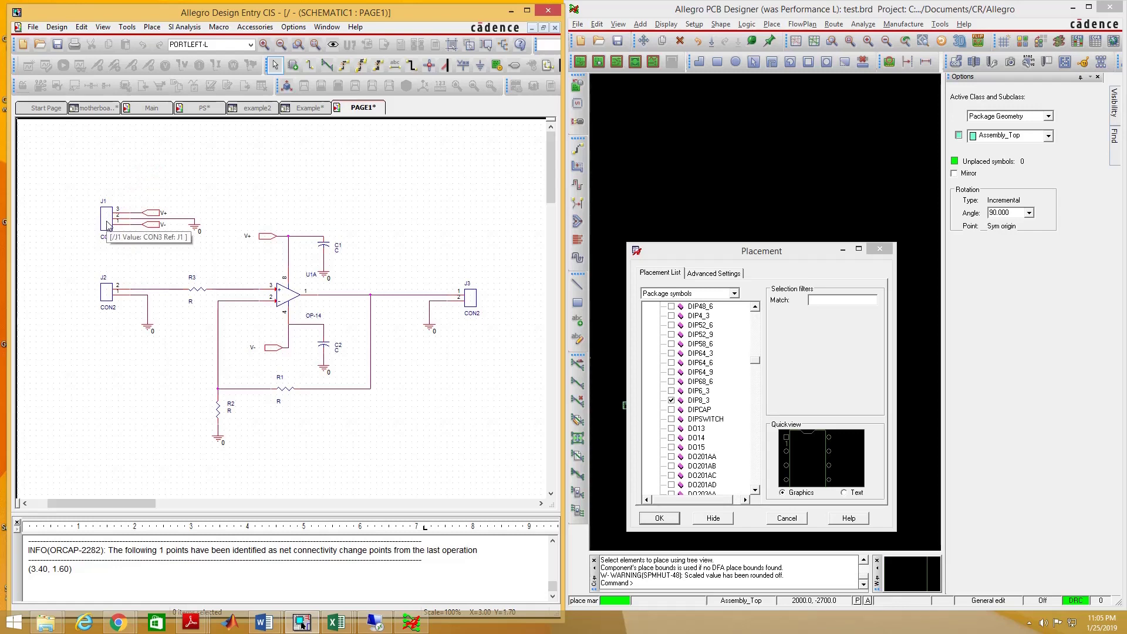
{"action": "left_click", "coordinate": [107, 224]}
{"action": "double_click", "coordinate": [108, 224]}
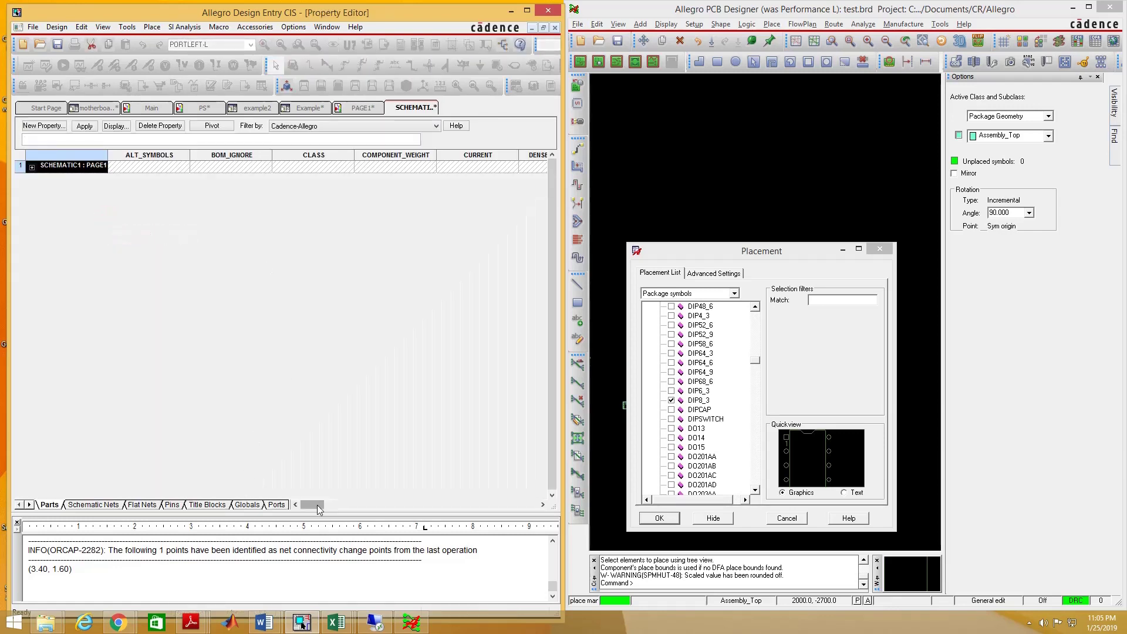
{"action": "left_click_drag", "start_coordinate": [317, 506], "coordinate": [442, 507]}
{"action": "left_click", "coordinate": [231, 167]}
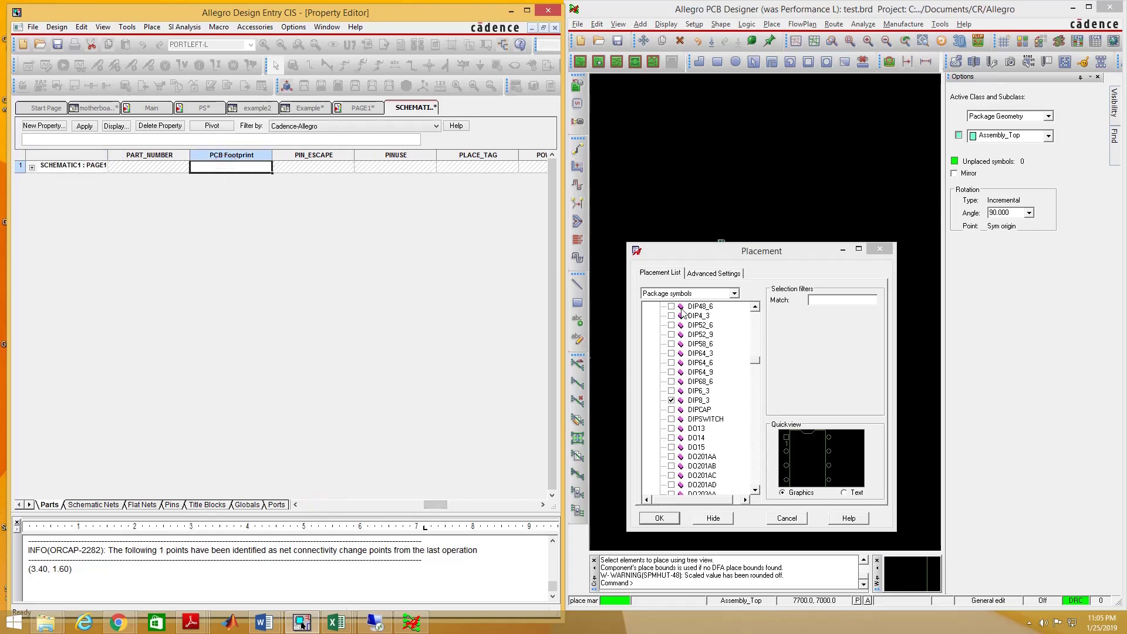
Preview JUMPER3 in the package list, enter Jumper3 as J1's footprint, and close the editor
{"action": "left_click", "coordinate": [672, 401]}
{"action": "left_click_drag", "start_coordinate": [756, 359], "coordinate": [759, 381]}
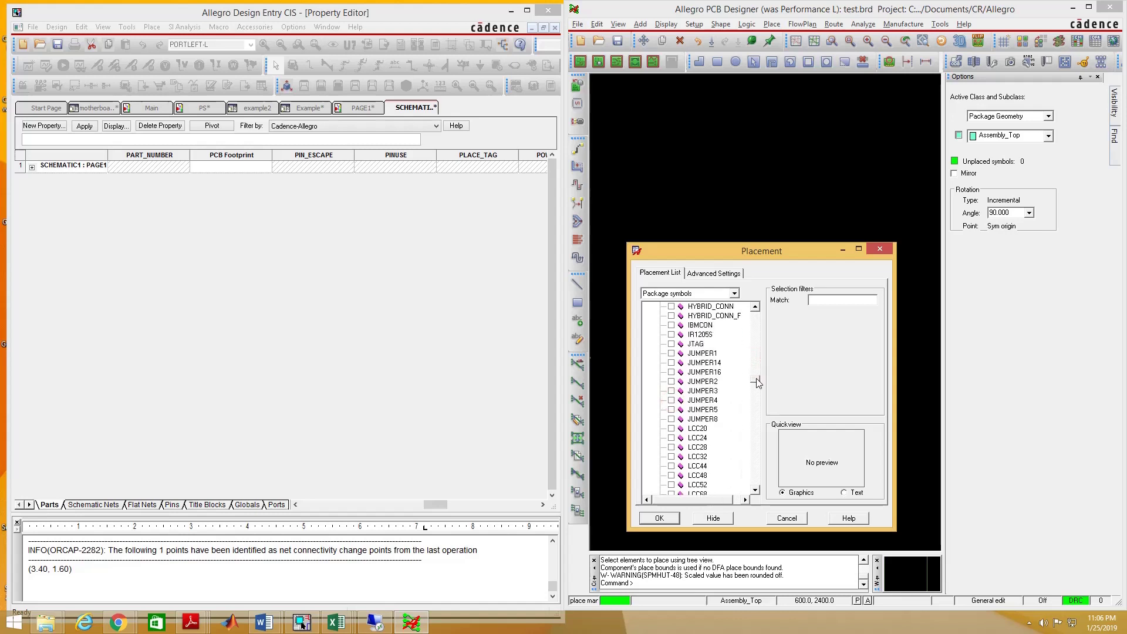
{"action": "left_click", "coordinate": [671, 391]}
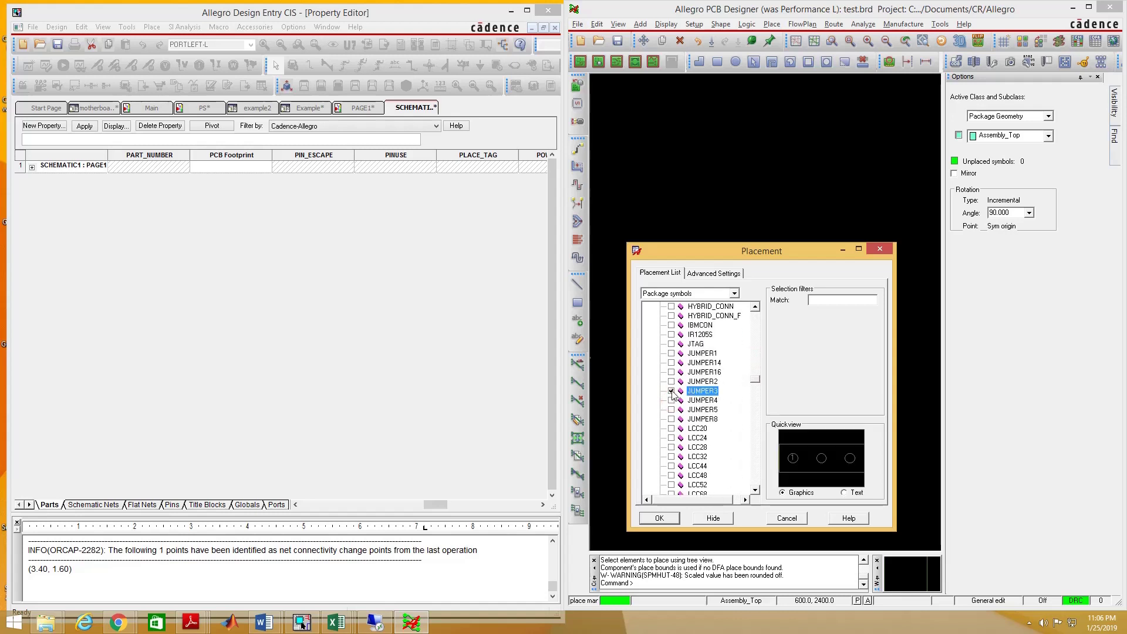
{"action": "left_click", "coordinate": [221, 170]}
{"action": "type", "text": "Jum"}
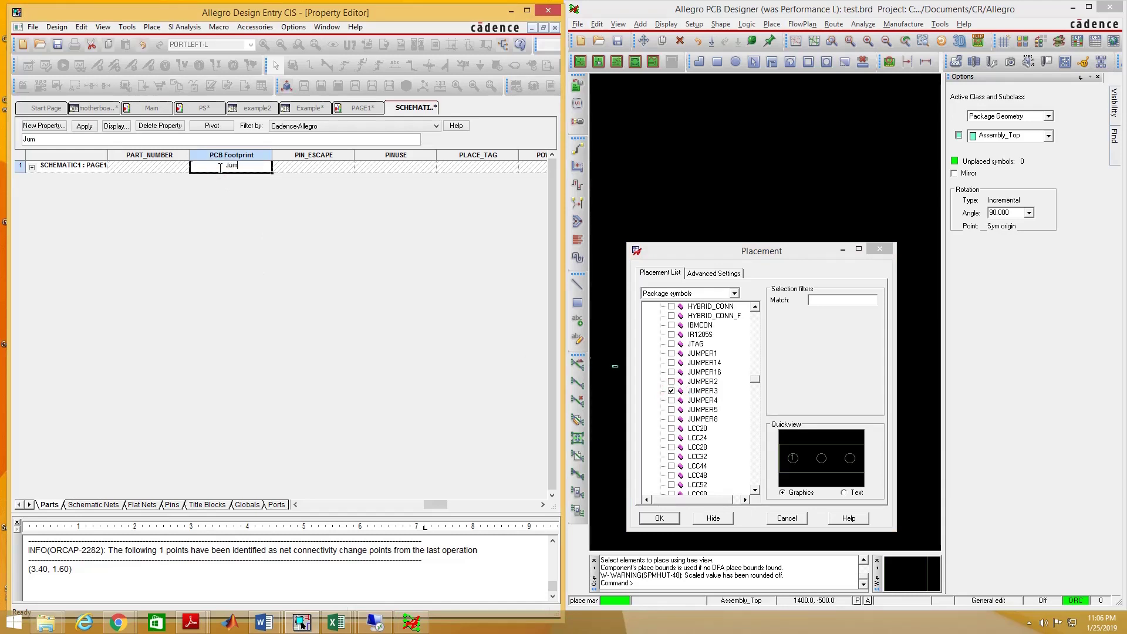
{"action": "type", "text": "per3"}
{"action": "right_click", "coordinate": [407, 108]}
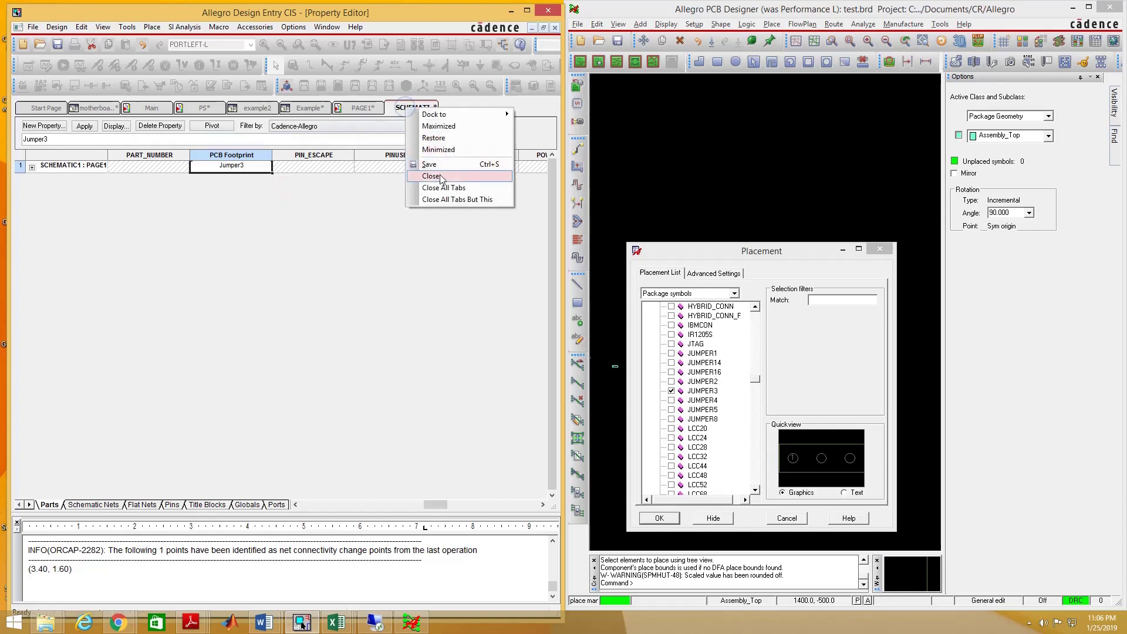
{"action": "left_click", "coordinate": [437, 177]}
Open connector J2's properties, preview JUMPER2, and type Jumper2 into its PCB Footprint cell
{"action": "left_click", "coordinate": [301, 172]}
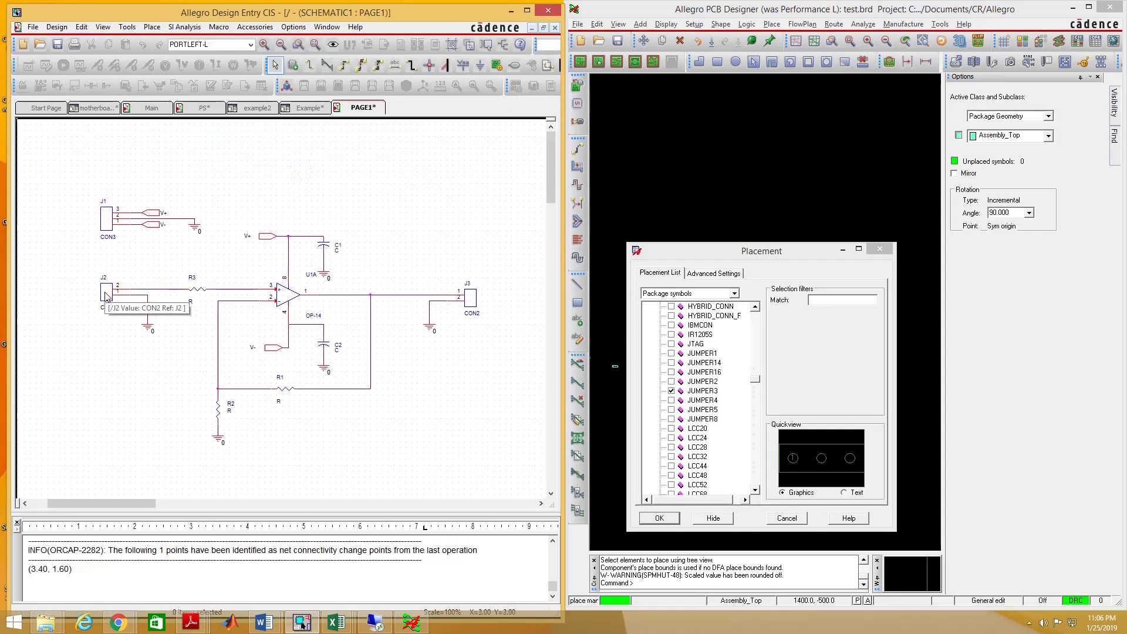
{"action": "double_click", "coordinate": [106, 295]}
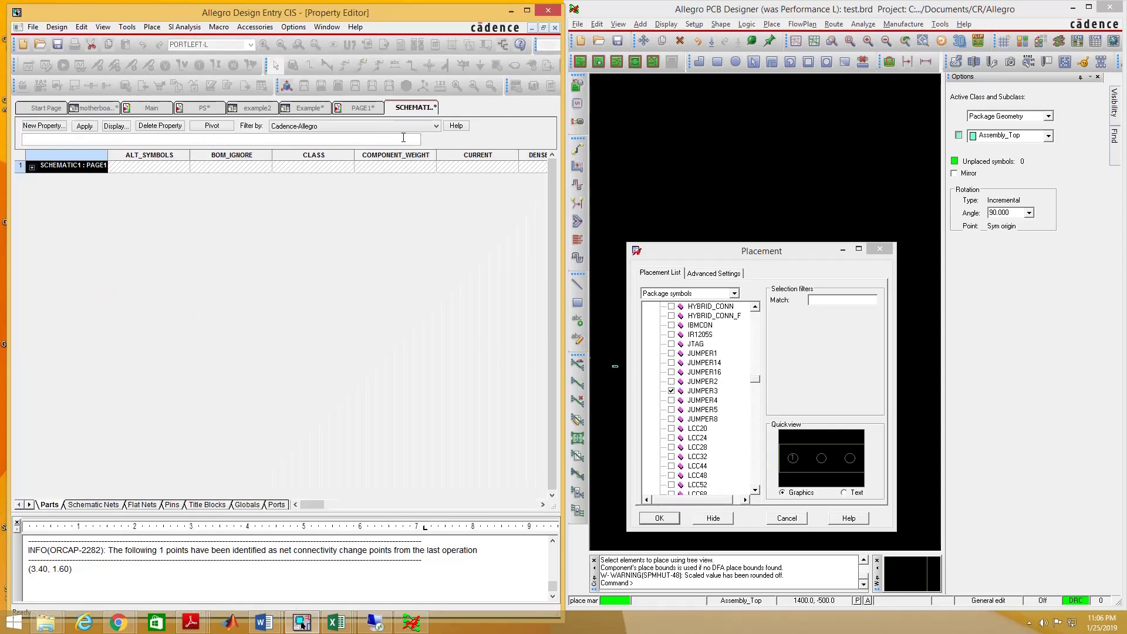
{"action": "left_click", "coordinate": [672, 382]}
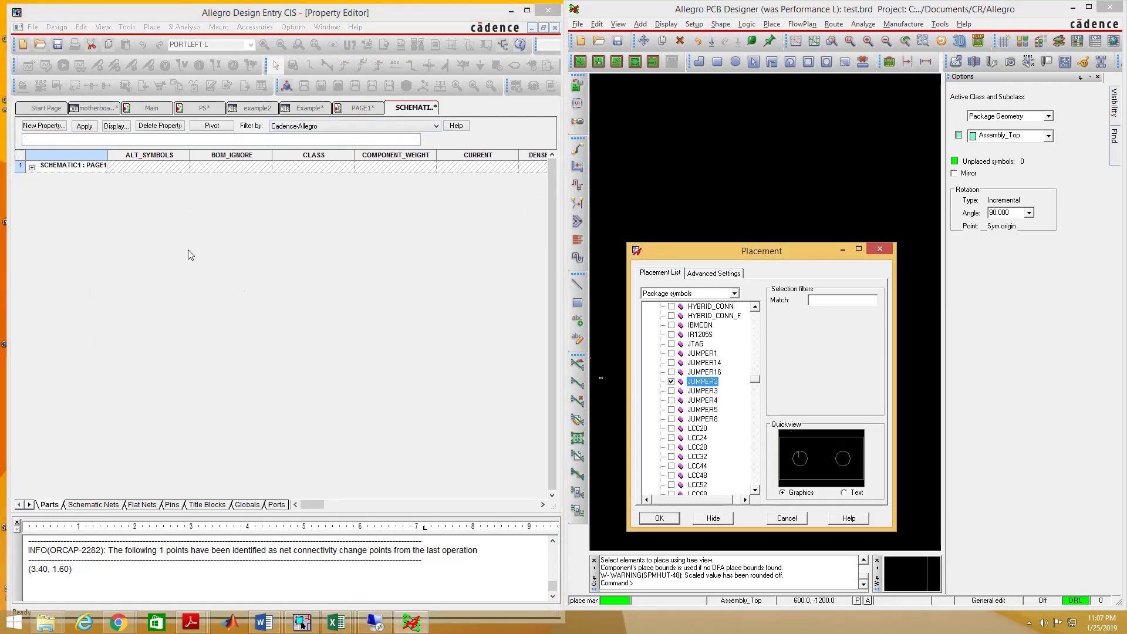
{"action": "left_click_drag", "start_coordinate": [307, 508], "coordinate": [429, 506]}
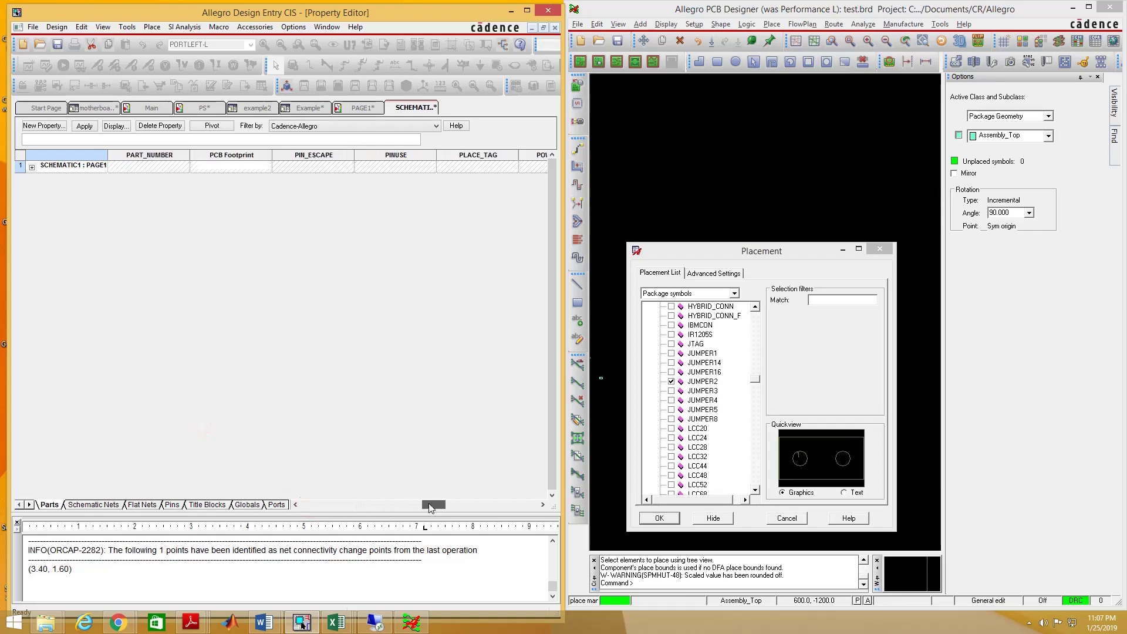
{"action": "left_click", "coordinate": [248, 168]}
{"action": "type", "text": "Jumper2"}
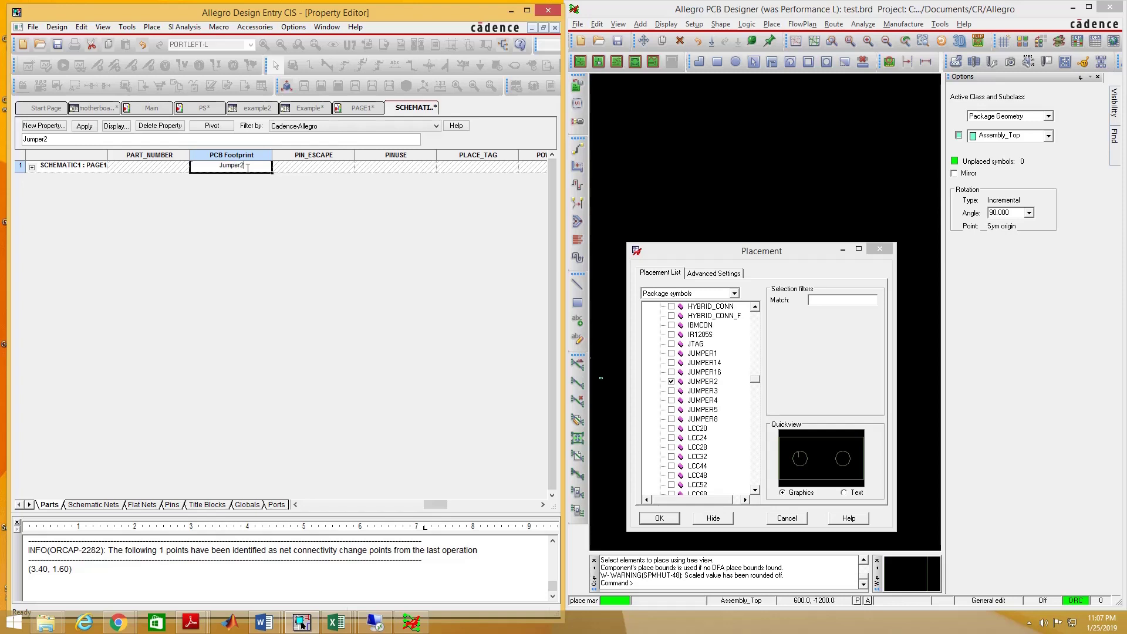
Close J2's editor, enter Jumper2 as connector J3's PCB Footprint, and close its Property Editor
{"action": "right_click", "coordinate": [430, 109]}
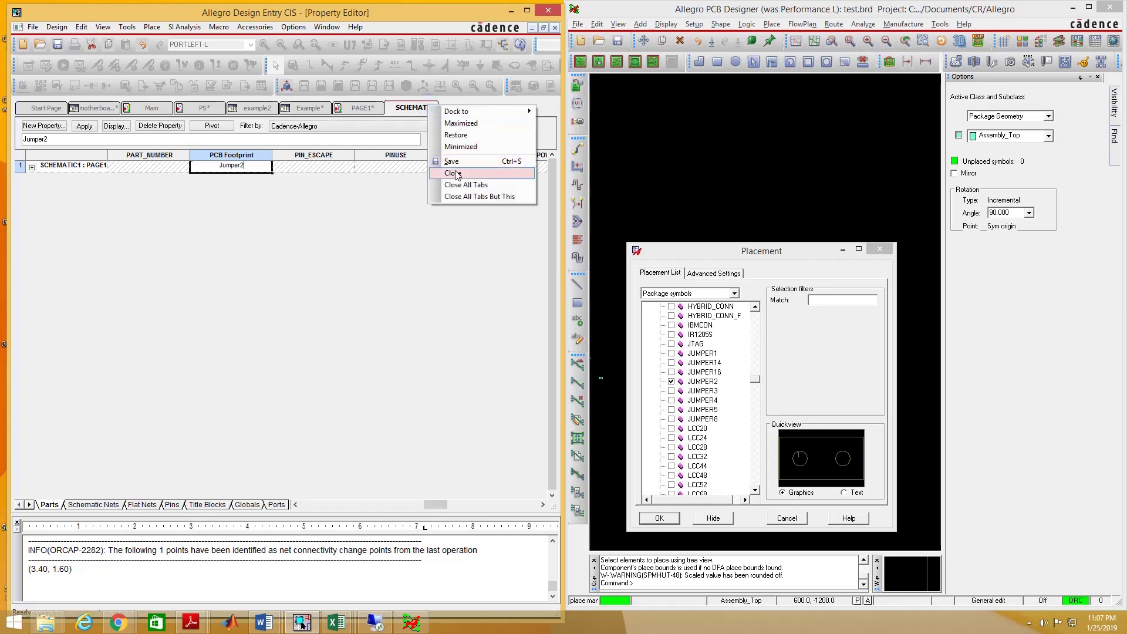
{"action": "left_click", "coordinate": [452, 160]}
{"action": "left_click", "coordinate": [379, 226]}
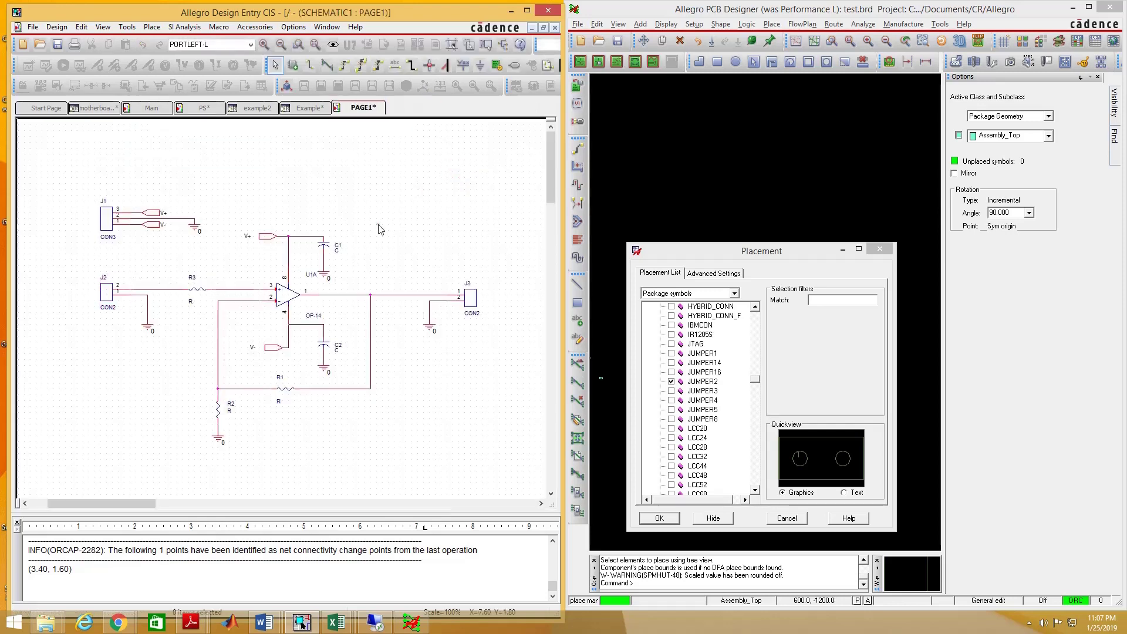
{"action": "double_click", "coordinate": [471, 298]}
{"action": "scroll", "coordinate": [301, 503], "scroll_direction": "right", "scroll_amount": 5}
{"action": "left_click", "coordinate": [232, 168]}
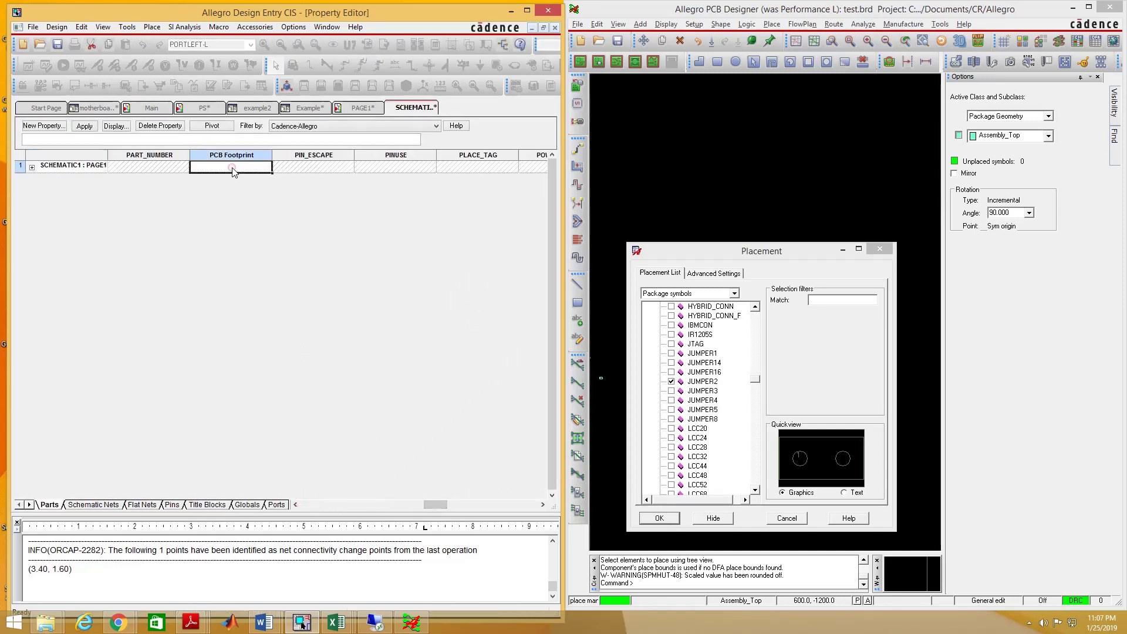
{"action": "type", "text": "Jumper2"}
{"action": "right_click", "coordinate": [408, 116]}
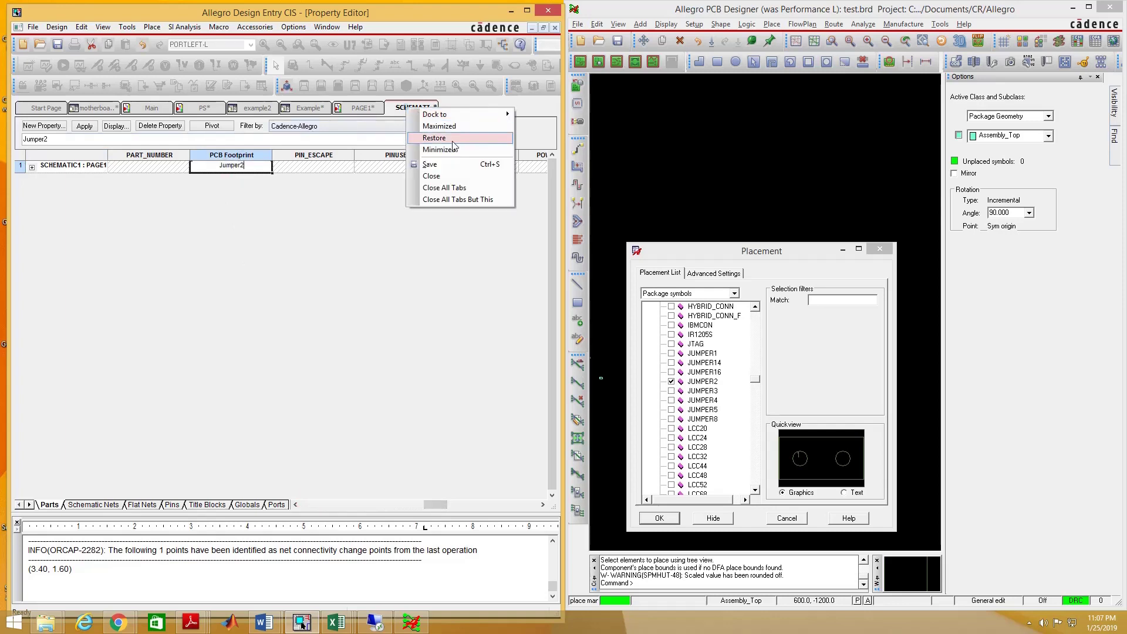
{"action": "left_click", "coordinate": [435, 174]}
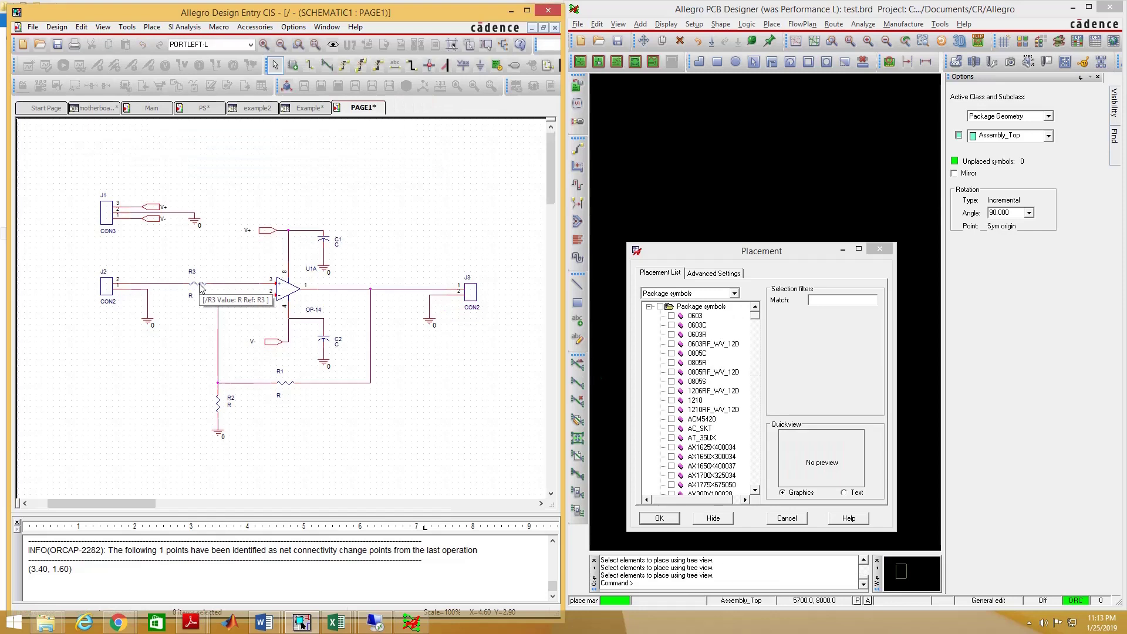
Open resistor R3's properties and scroll the package symbol list to the AX300 entries
{"action": "double_click", "coordinate": [202, 288]}
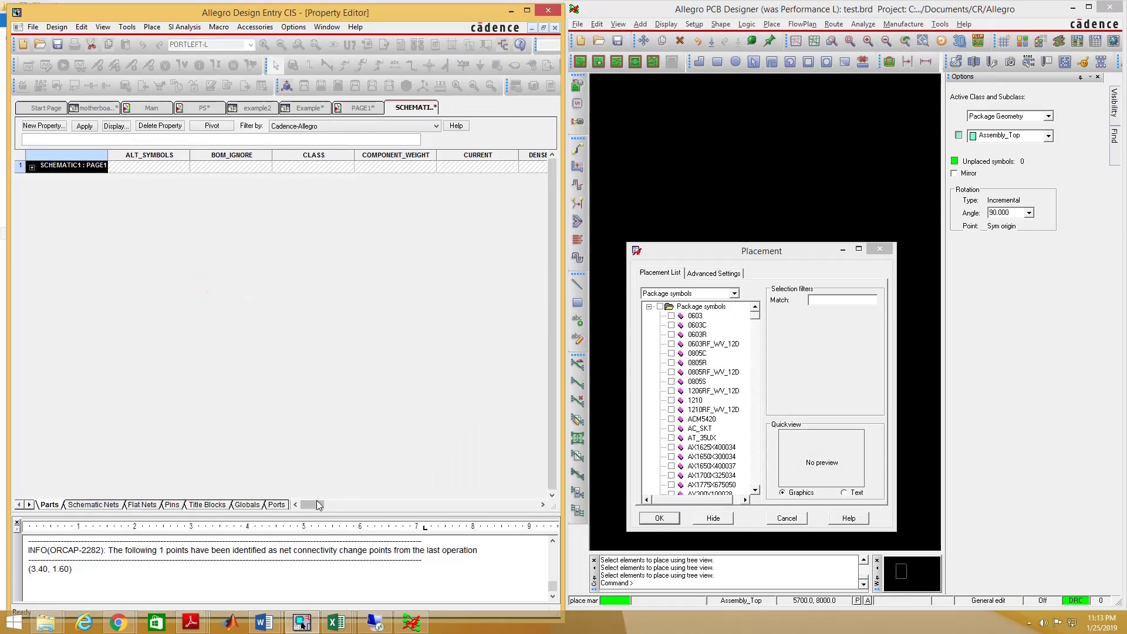
{"action": "left_click_drag", "start_coordinate": [317, 508], "coordinate": [437, 506]}
{"action": "left_click", "coordinate": [769, 493]}
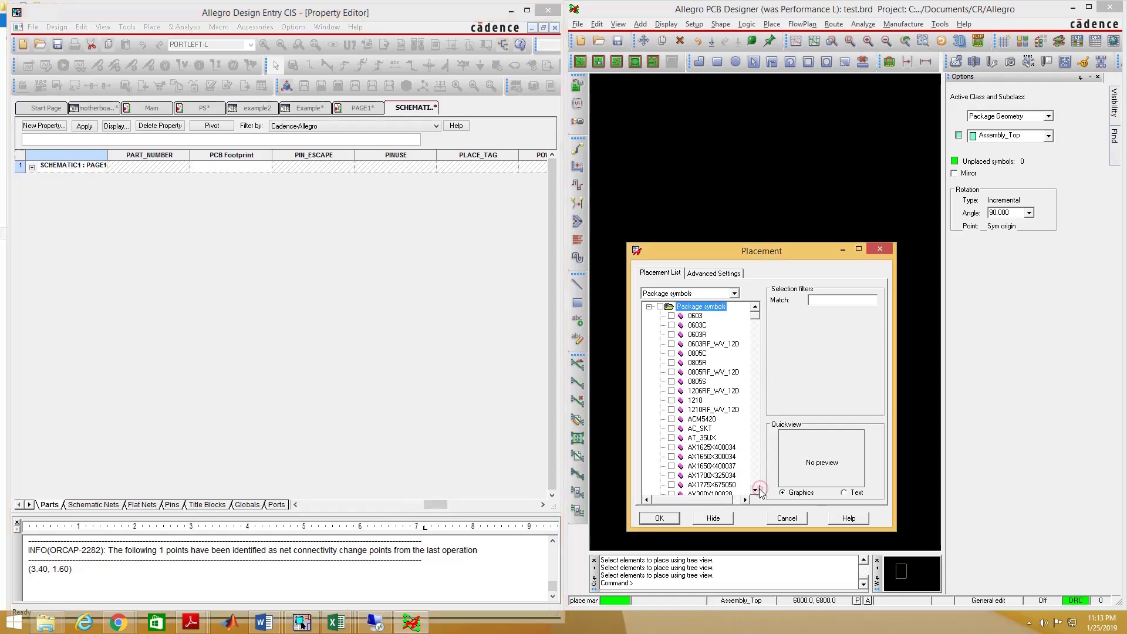
{"action": "left_click", "coordinate": [756, 489]}
{"action": "left_click", "coordinate": [755, 490]}
{"action": "left_click", "coordinate": [756, 490]}
{"action": "left_click", "coordinate": [756, 490]}
{"action": "left_click", "coordinate": [755, 490]}
{"action": "left_click", "coordinate": [756, 490]}
{"action": "left_click", "coordinate": [756, 489]}
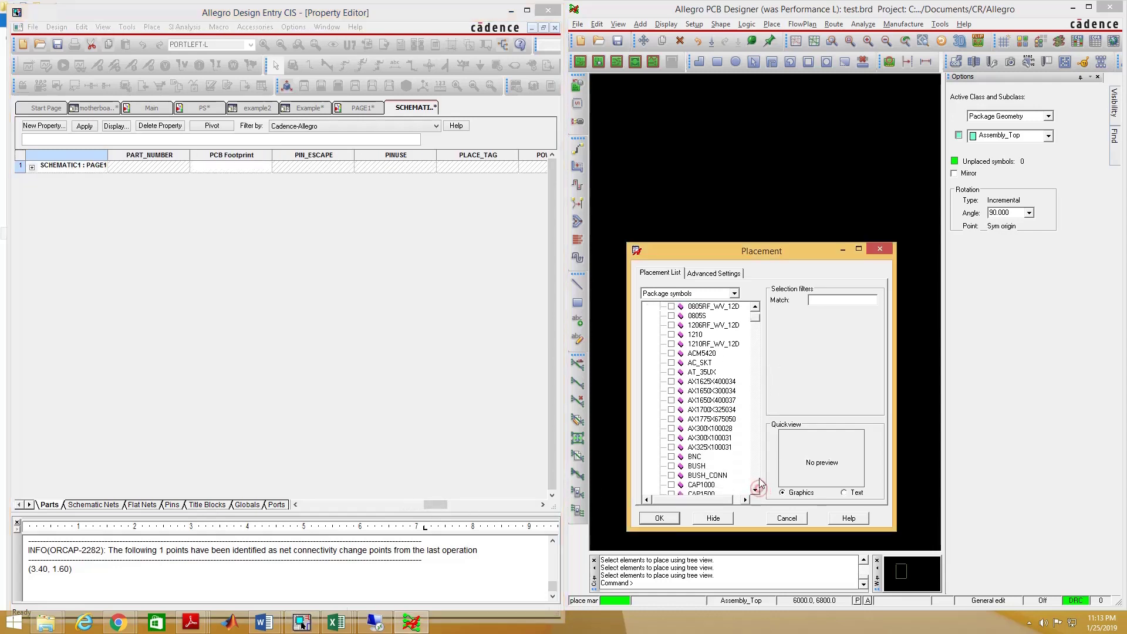
Check only AX300X100028 among the AX300 package symbols to preview its footprint
{"action": "left_click", "coordinate": [671, 438]}
{"action": "left_click", "coordinate": [672, 428]}
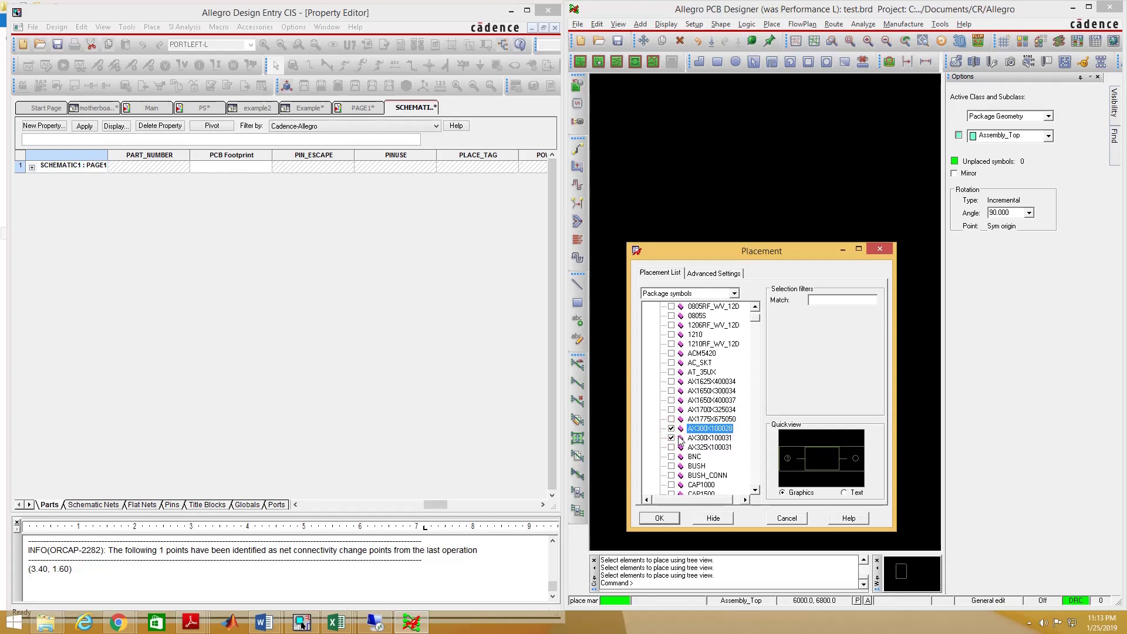
{"action": "left_click", "coordinate": [672, 438]}
{"action": "left_click", "coordinate": [672, 428]}
{"action": "left_click", "coordinate": [672, 438]}
{"action": "left_click", "coordinate": [672, 429]}
{"action": "left_click", "coordinate": [672, 438]}
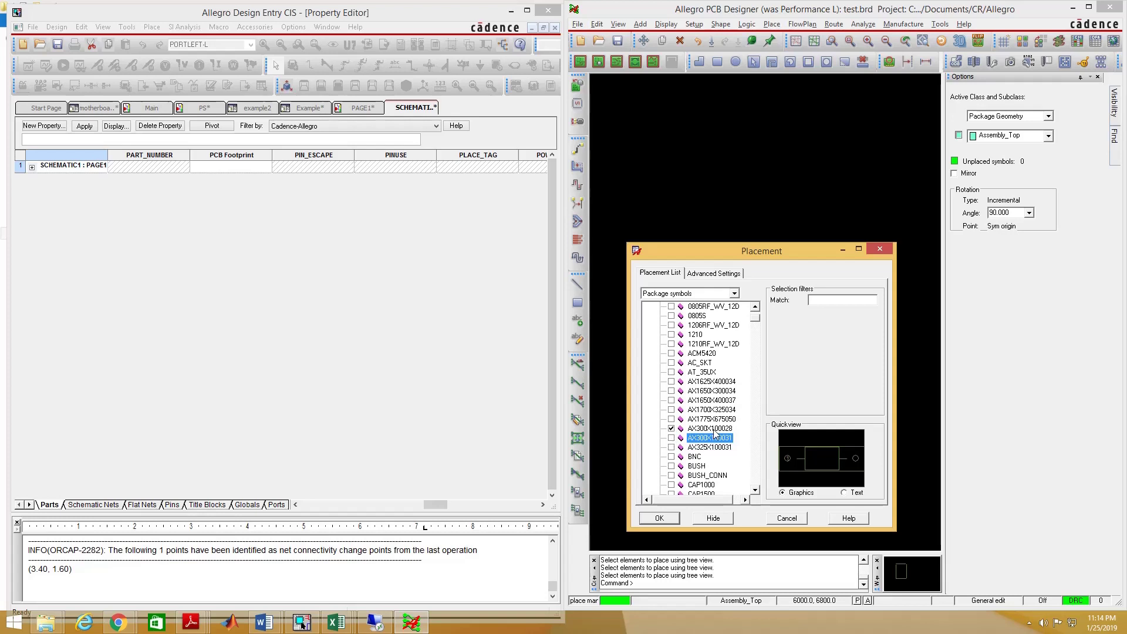
Enter Ax300x100028 as resistor R3's PCB Footprint and bring up the listing tab's close options
{"action": "left_click", "coordinate": [229, 169]}
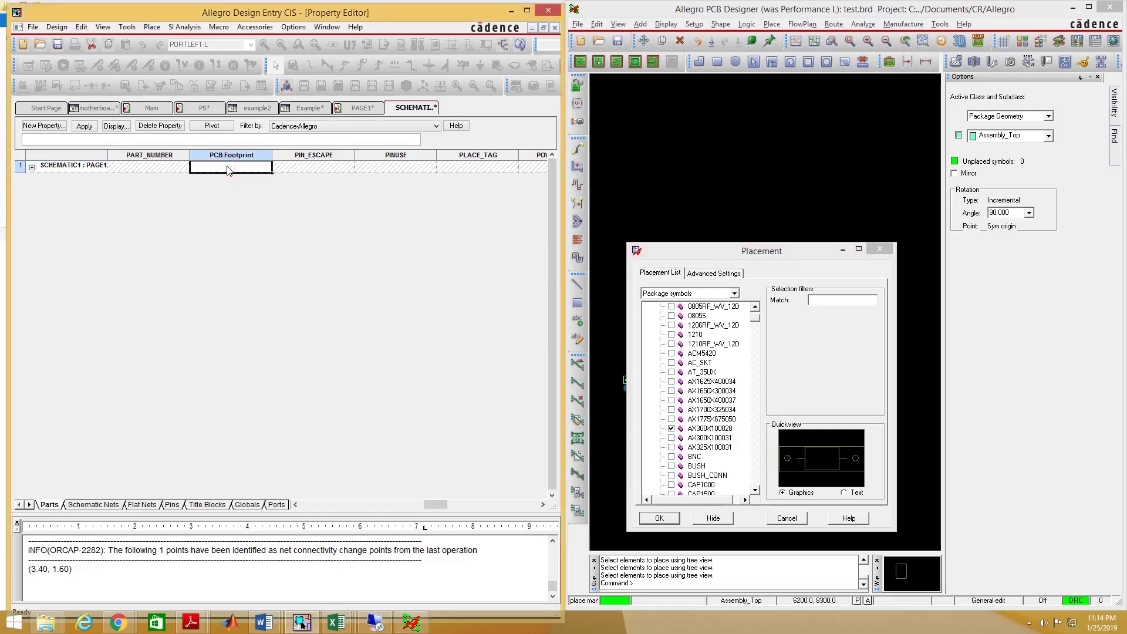
{"action": "type", "text": "Ax300x100"}
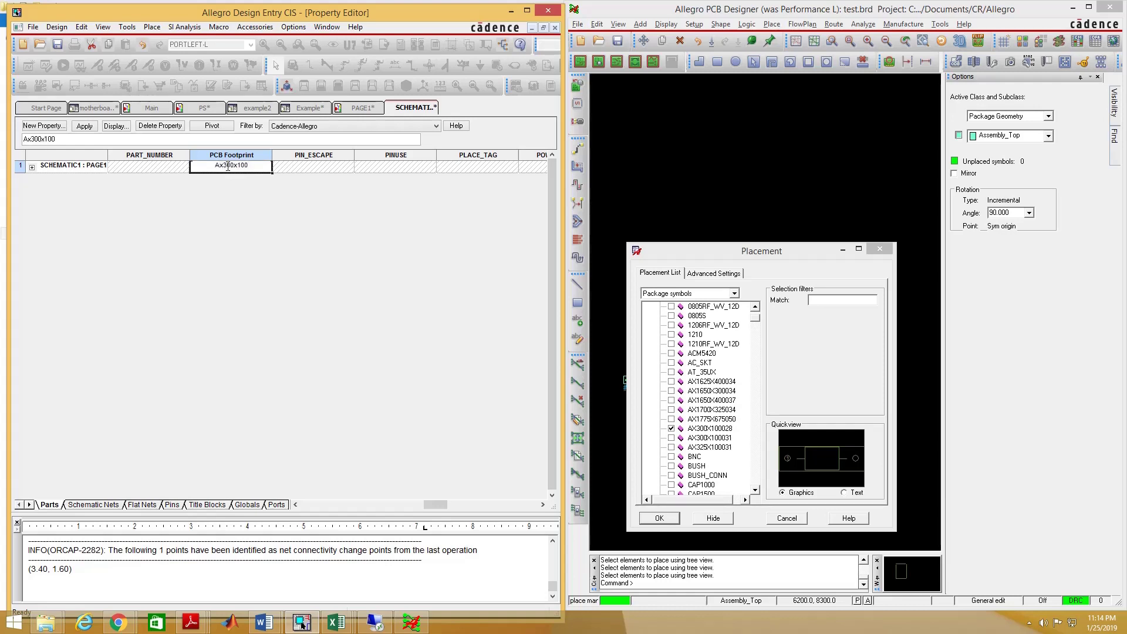
{"action": "type", "text": "028"}
{"action": "left_click_drag", "start_coordinate": [258, 166], "coordinate": [207, 166]}
{"action": "key", "text": "ctrl+c"}
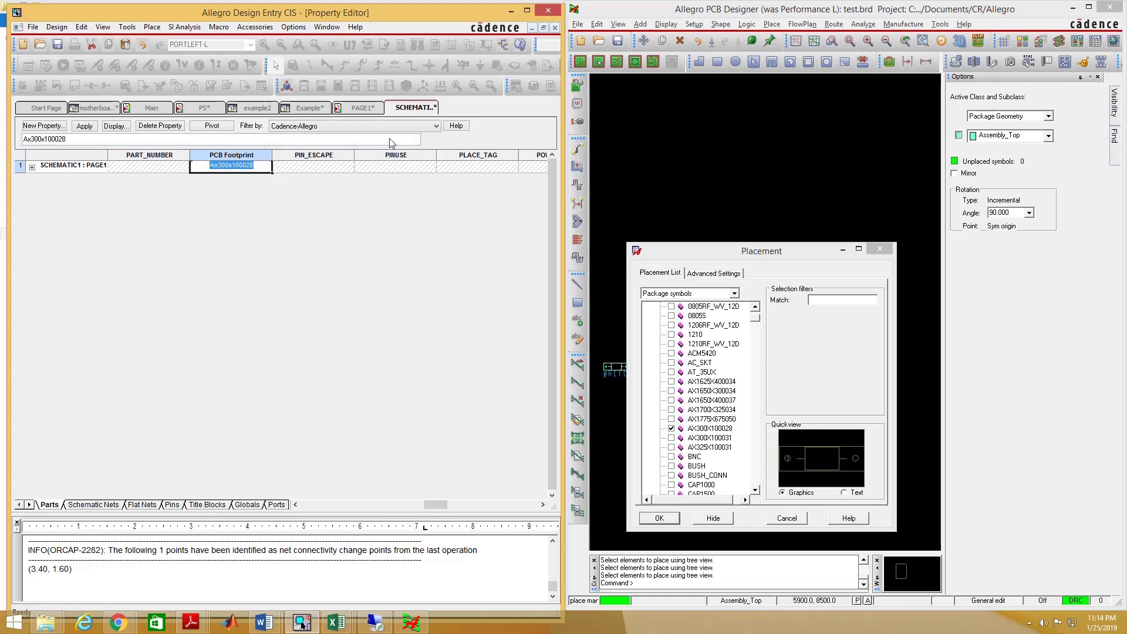
{"action": "right_click", "coordinate": [412, 109]}
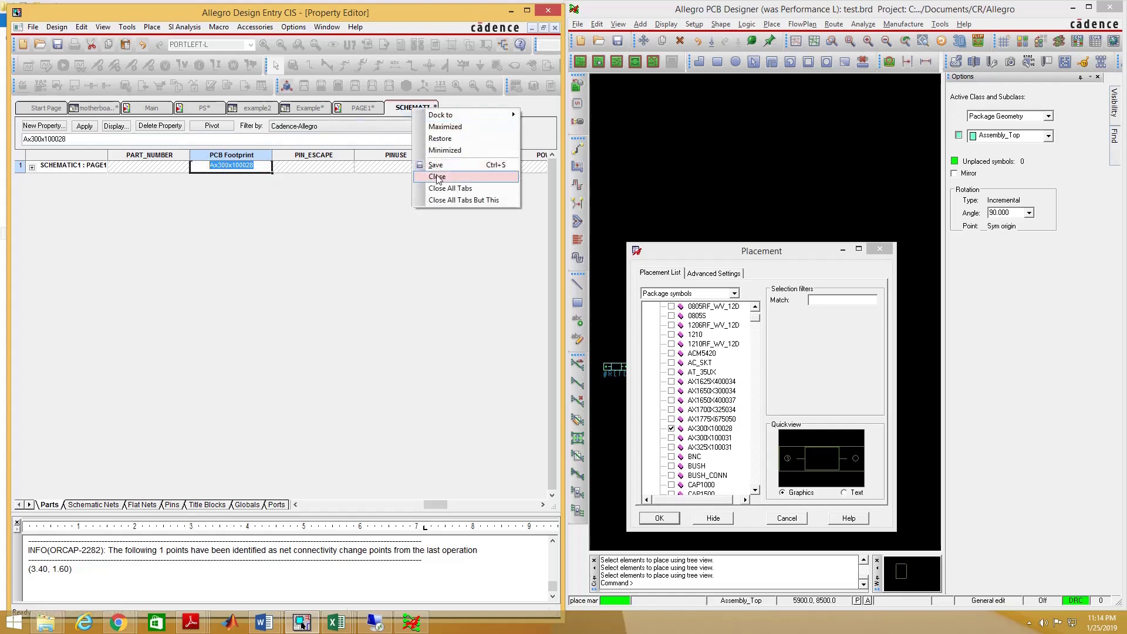
Set resistor R2's PCB Footprint to Ax300x100028 and close its property listing
{"action": "left_click", "coordinate": [438, 178]}
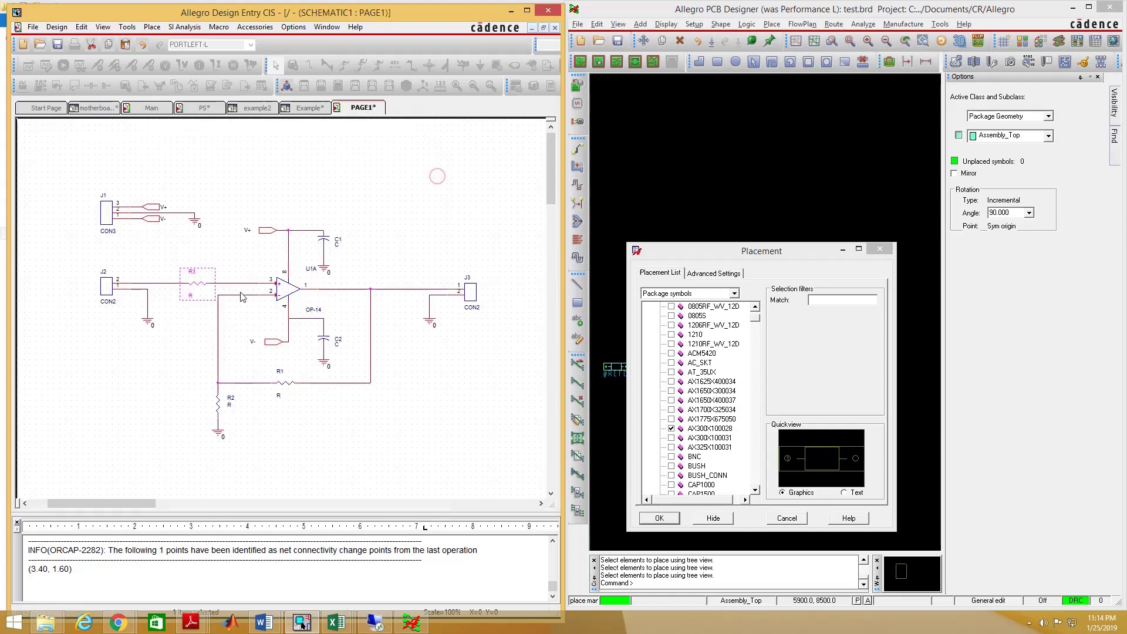
{"action": "double_click", "coordinate": [217, 399]}
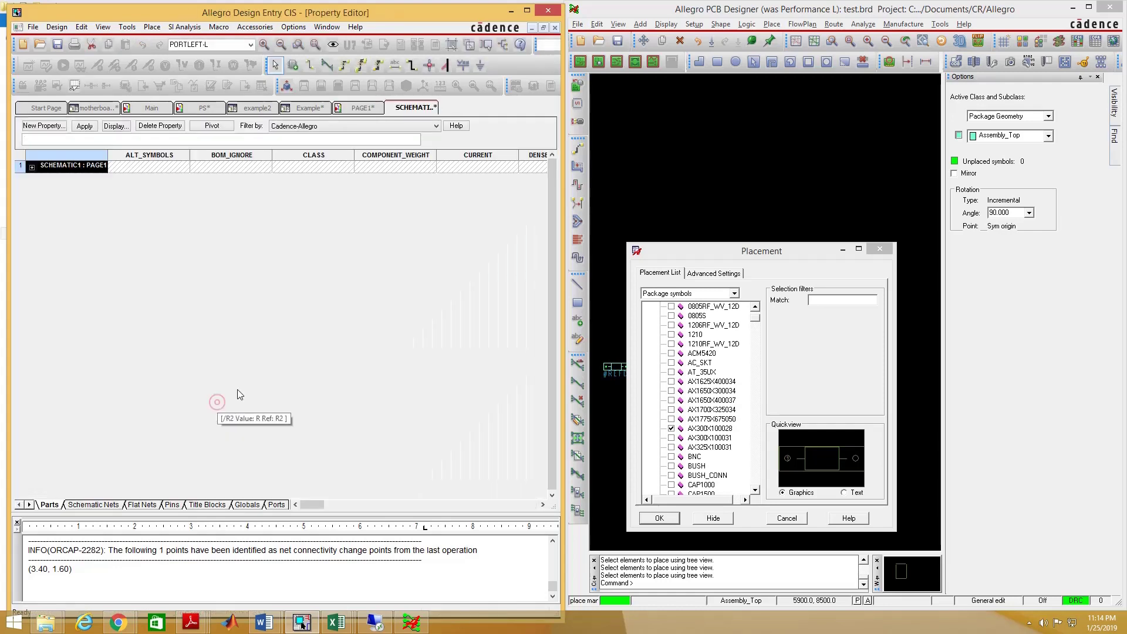
{"action": "left_click_drag", "start_coordinate": [311, 505], "coordinate": [421, 504]}
{"action": "left_click", "coordinate": [385, 171]}
{"action": "type", "text": "Ax300x100028"}
{"action": "key", "text": "Return"}
{"action": "right_click", "coordinate": [416, 107]}
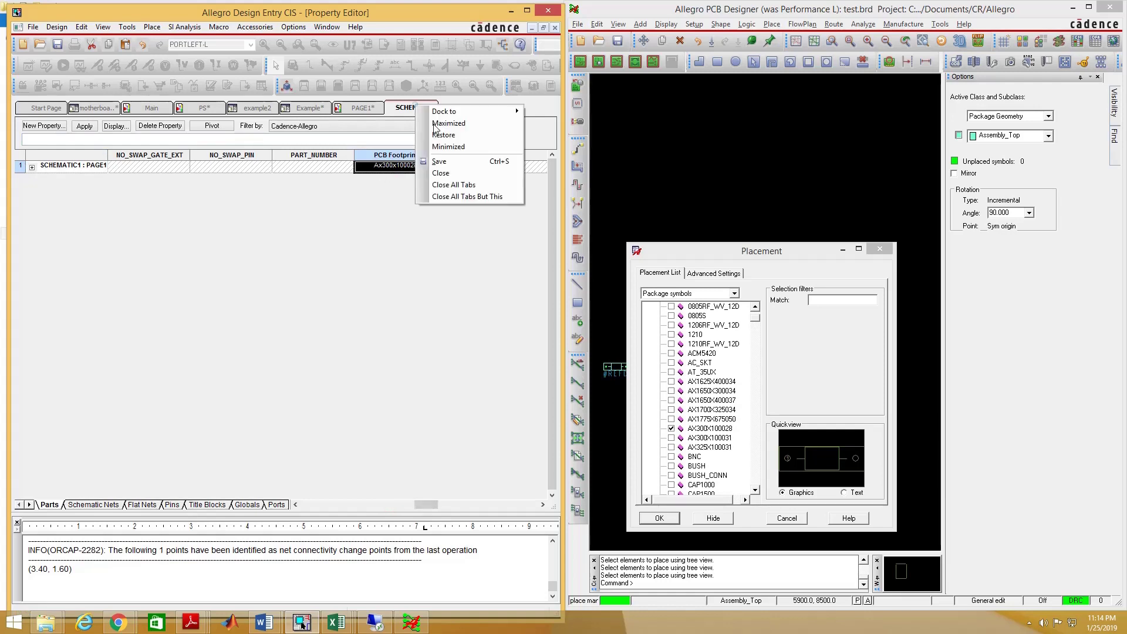
{"action": "left_click", "coordinate": [449, 171]}
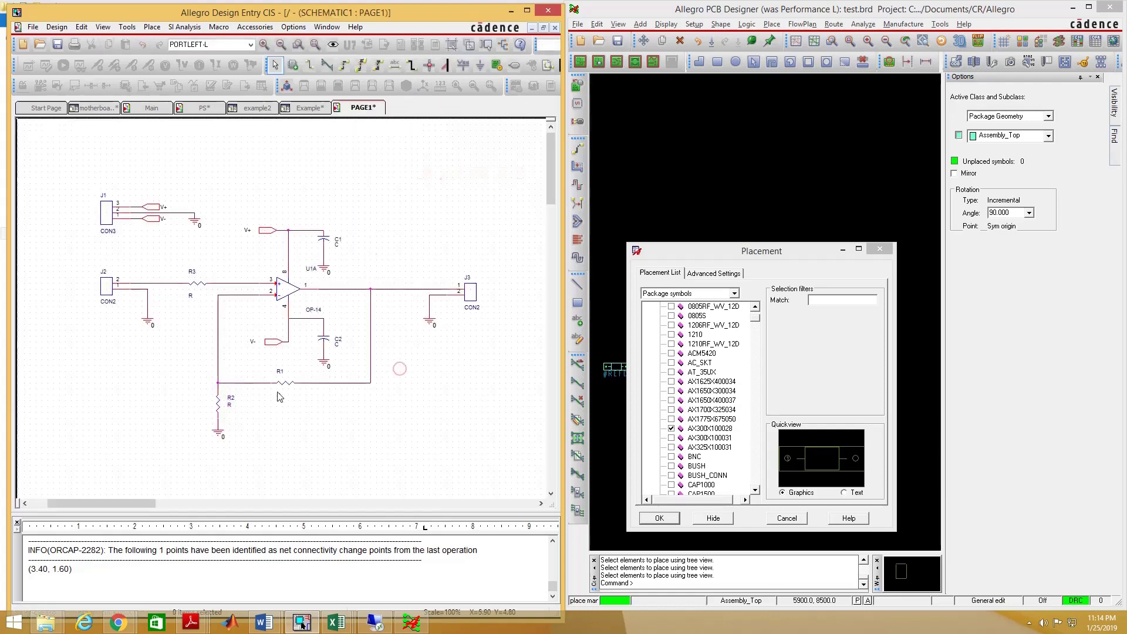
Paste Ax300x100028 into resistor R1's PCB Footprint and return to the PAGE1 schematic
{"action": "double_click", "coordinate": [282, 387]}
{"action": "left_click_drag", "start_coordinate": [341, 504], "coordinate": [427, 491]}
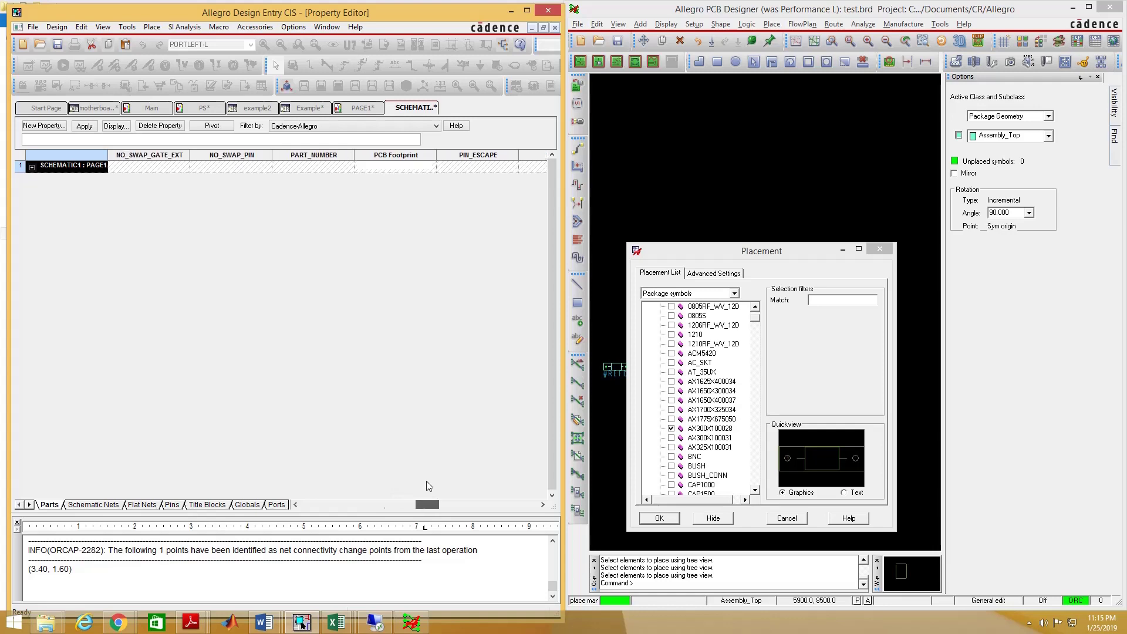
{"action": "left_click", "coordinate": [401, 169]}
{"action": "key", "text": "ctrl+v"}
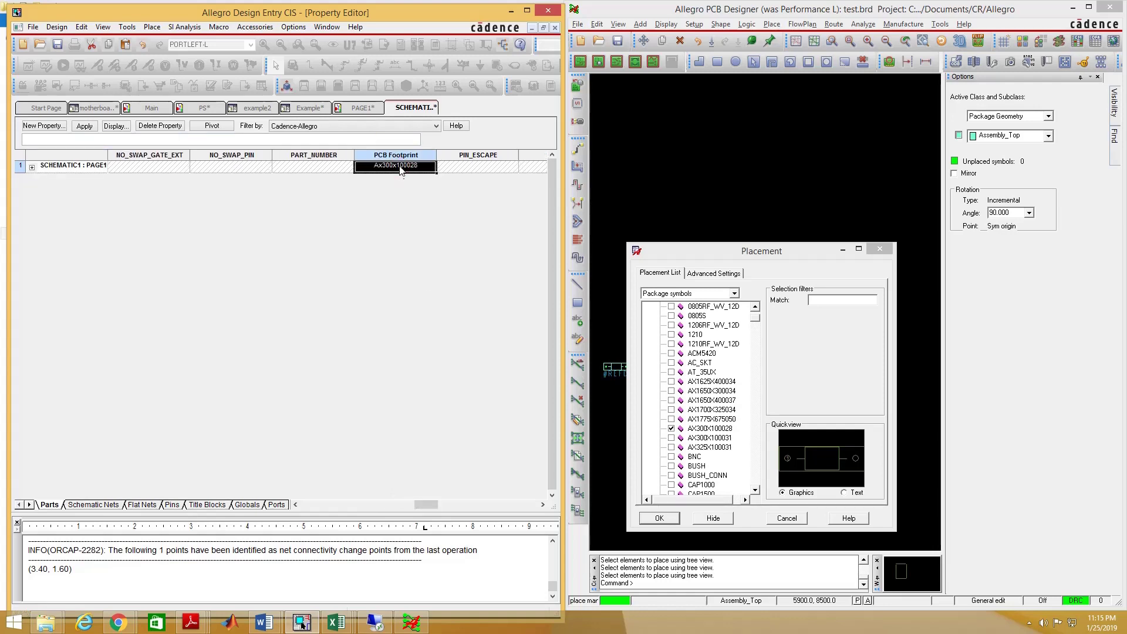
{"action": "right_click", "coordinate": [418, 108]}
{"action": "left_click", "coordinate": [441, 171]}
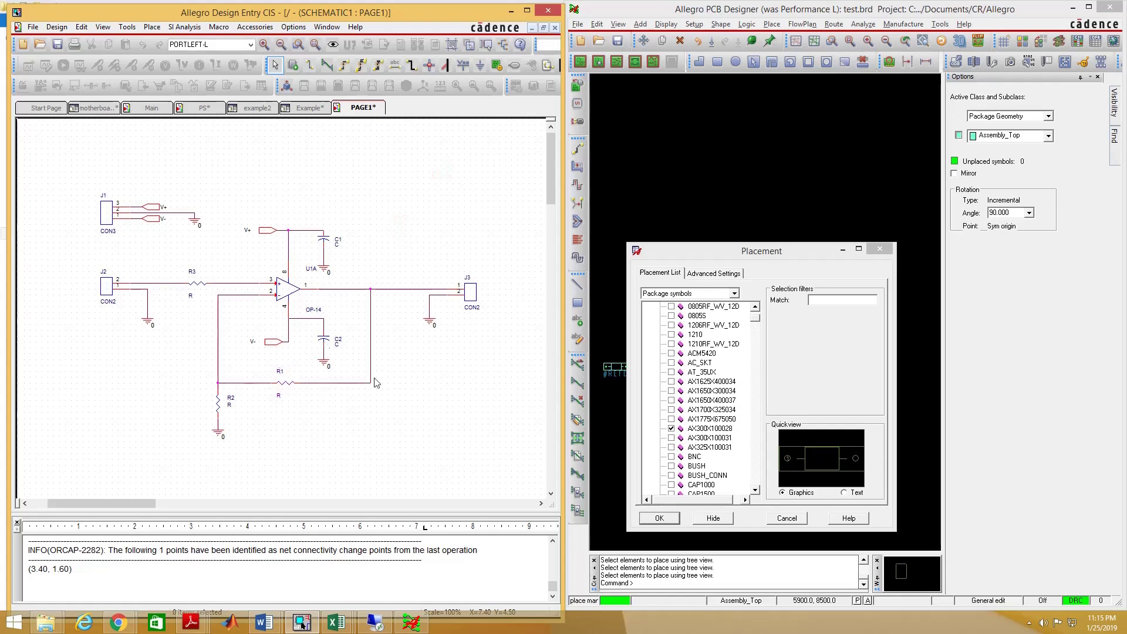
Check the CAP196 package symbol for placement, then open capacitor C1's properties
{"action": "left_click", "coordinate": [673, 430]}
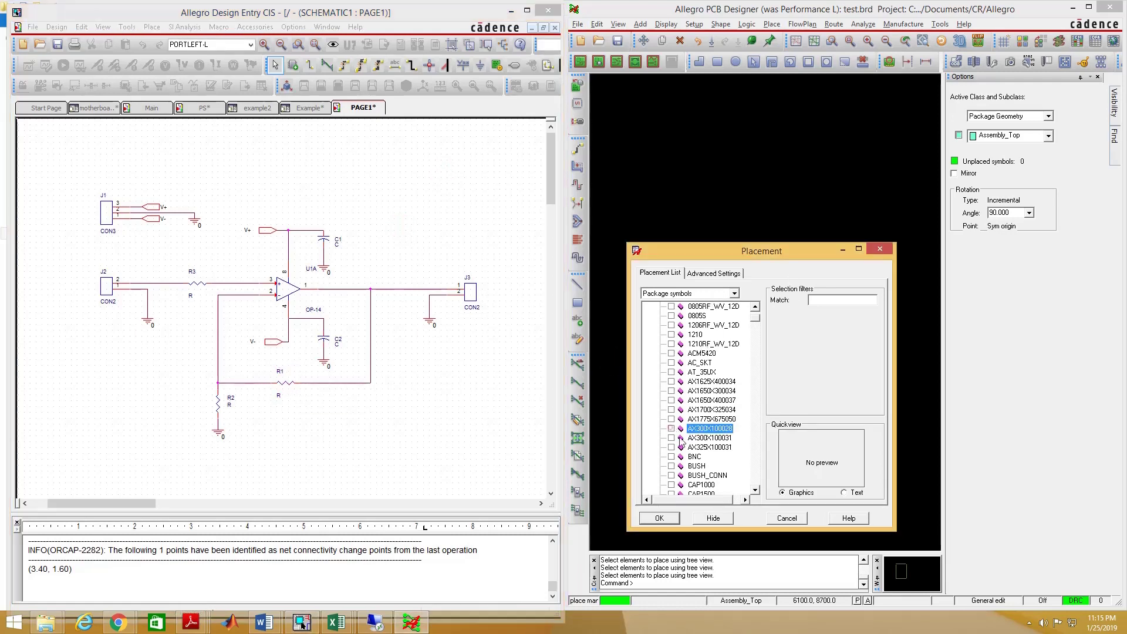
{"action": "left_click", "coordinate": [756, 491]}
{"action": "left_click", "coordinate": [755, 490]}
{"action": "left_click", "coordinate": [755, 491]}
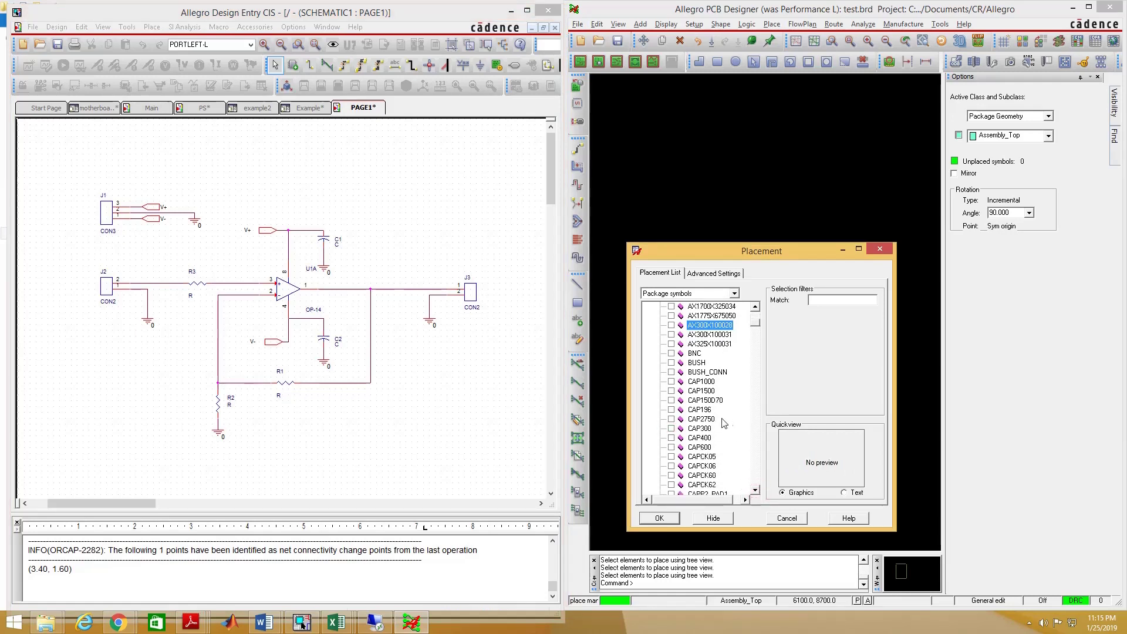
{"action": "left_click", "coordinate": [672, 410]}
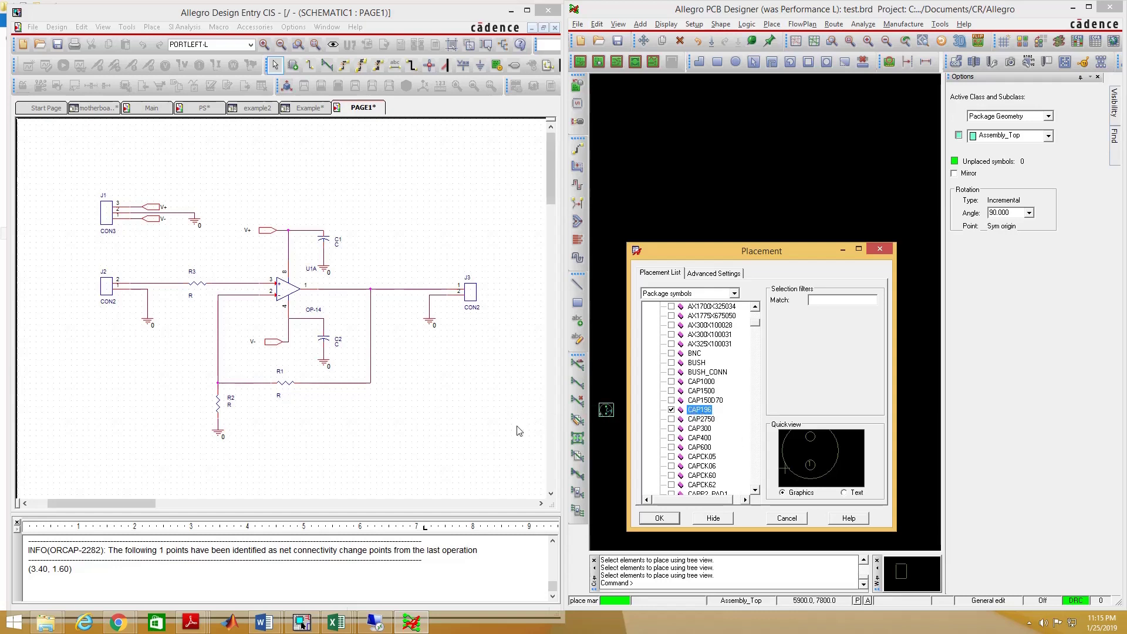
{"action": "double_click", "coordinate": [325, 244]}
{"action": "left_click_drag", "start_coordinate": [317, 506], "coordinate": [435, 509]}
Set capacitor C1's PCB Footprint to Cap196 and close its property listing
{"action": "left_click", "coordinate": [338, 169]}
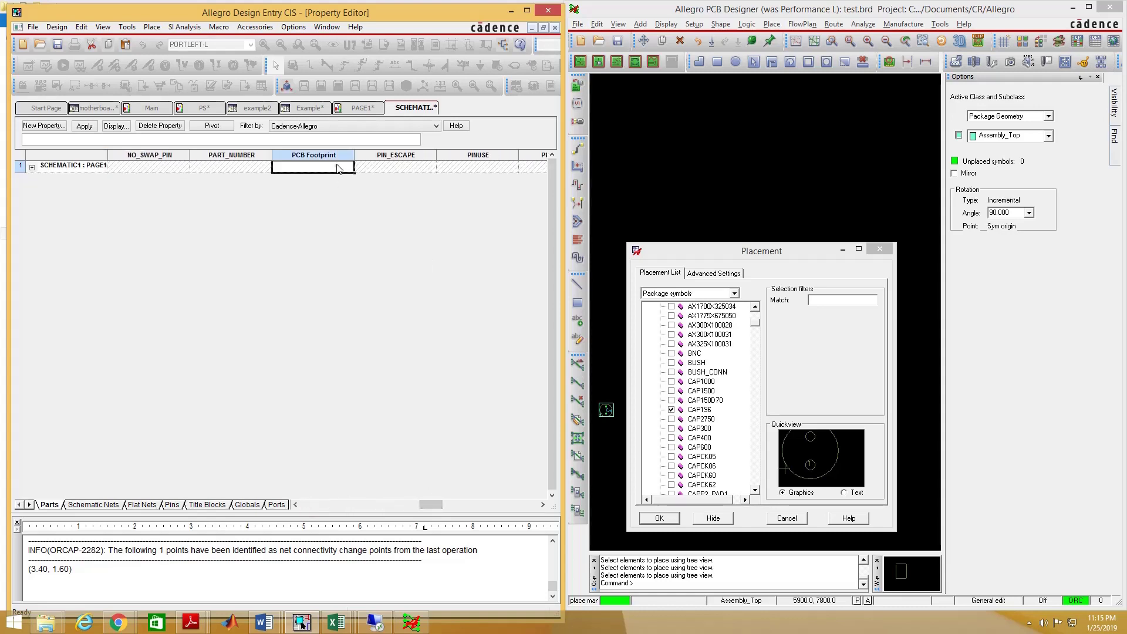
{"action": "type", "text": "Cap196"}
{"action": "right_click", "coordinate": [407, 108]}
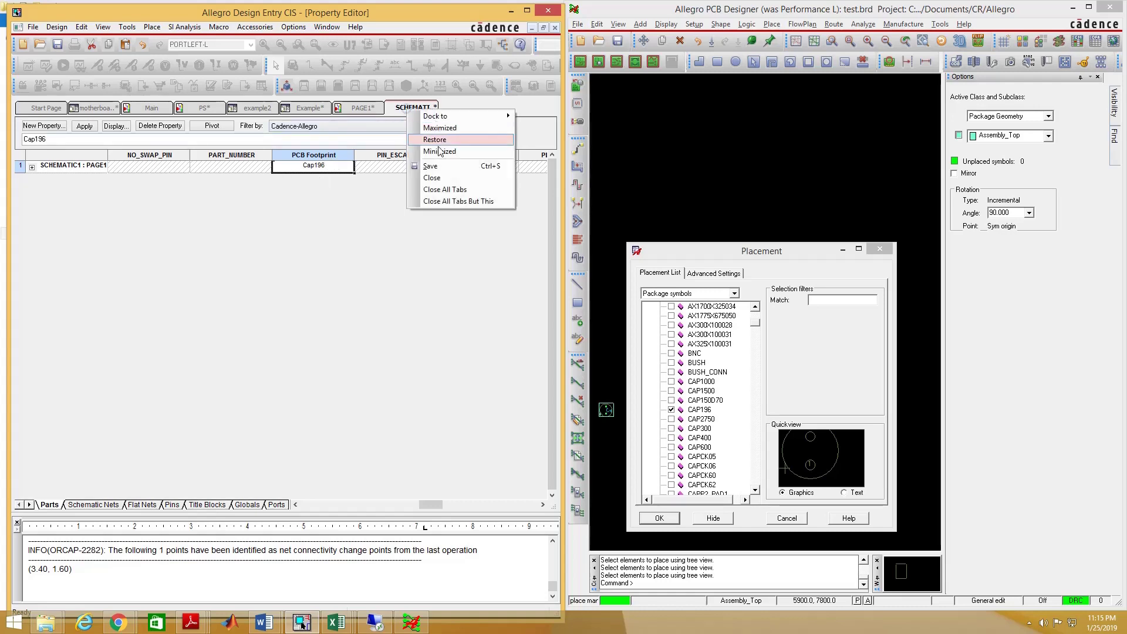
{"action": "left_click", "coordinate": [439, 177]}
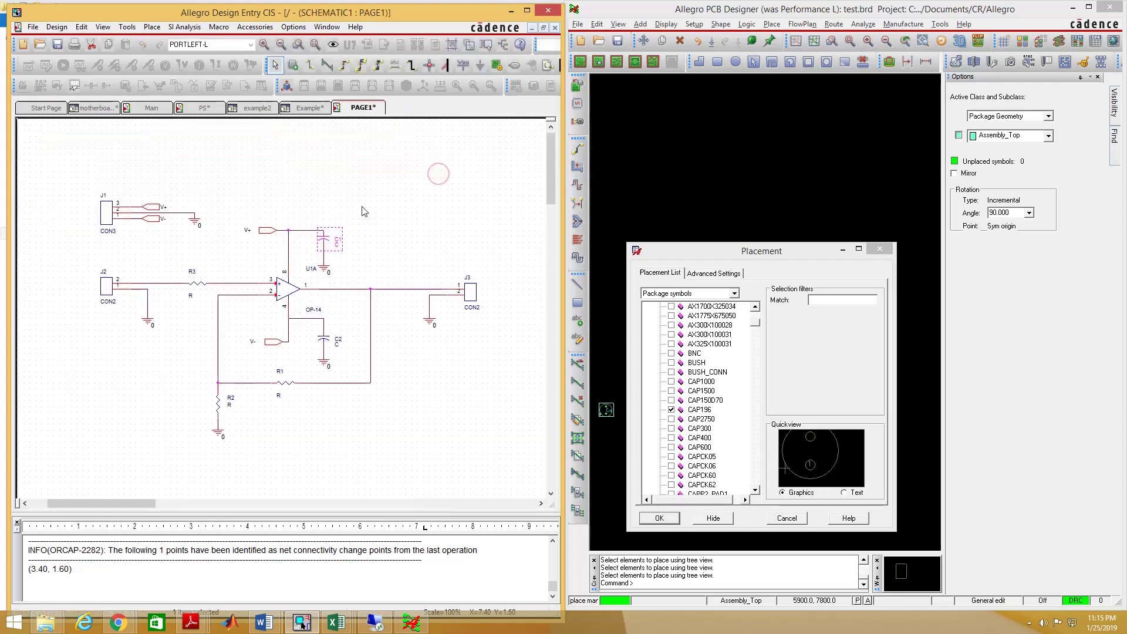
Set capacitor C2's PCB Footprint to cap196 and return to the PAGE1 schematic
{"action": "double_click", "coordinate": [365, 211]}
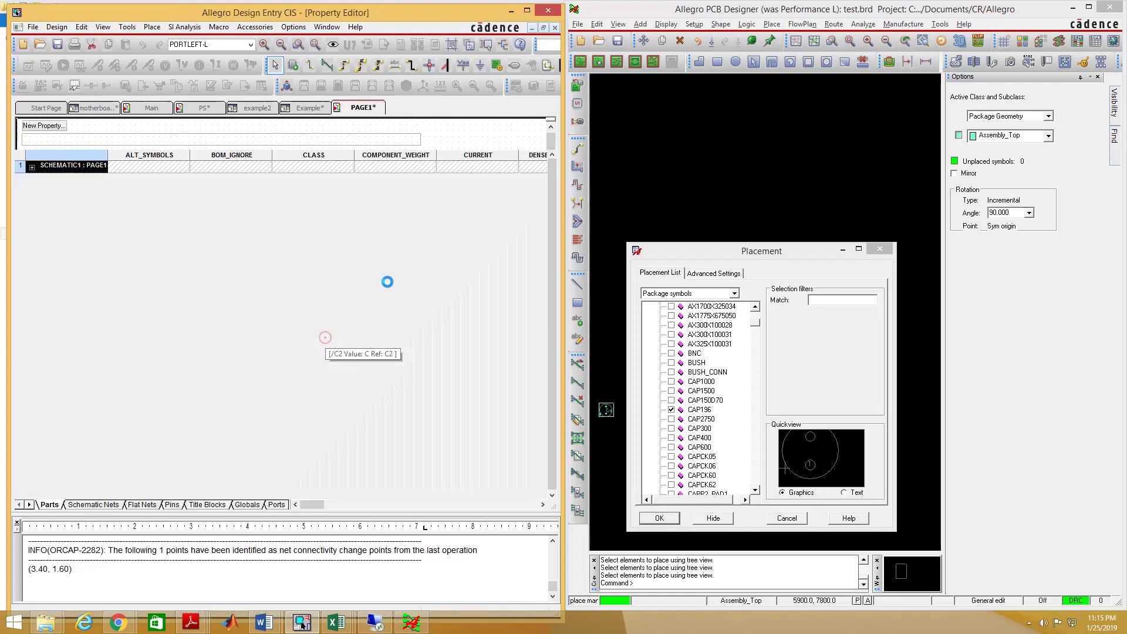
{"action": "left_click_drag", "start_coordinate": [311, 505], "coordinate": [433, 512]}
{"action": "left_click", "coordinate": [326, 169]}
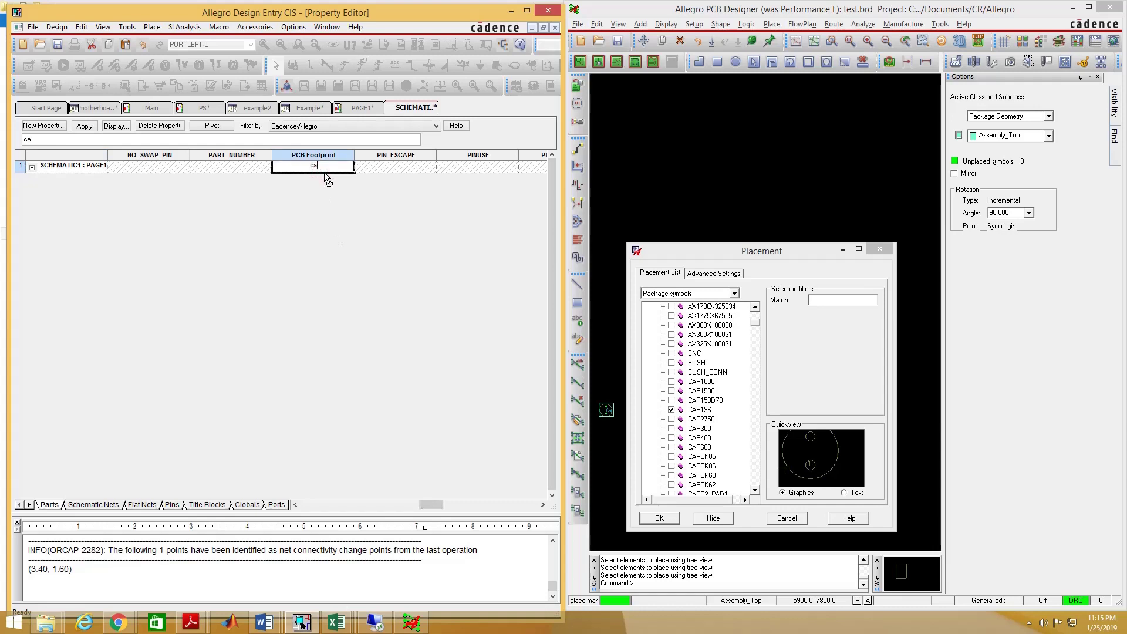
{"action": "type", "text": "cap196"}
{"action": "right_click", "coordinate": [432, 112]}
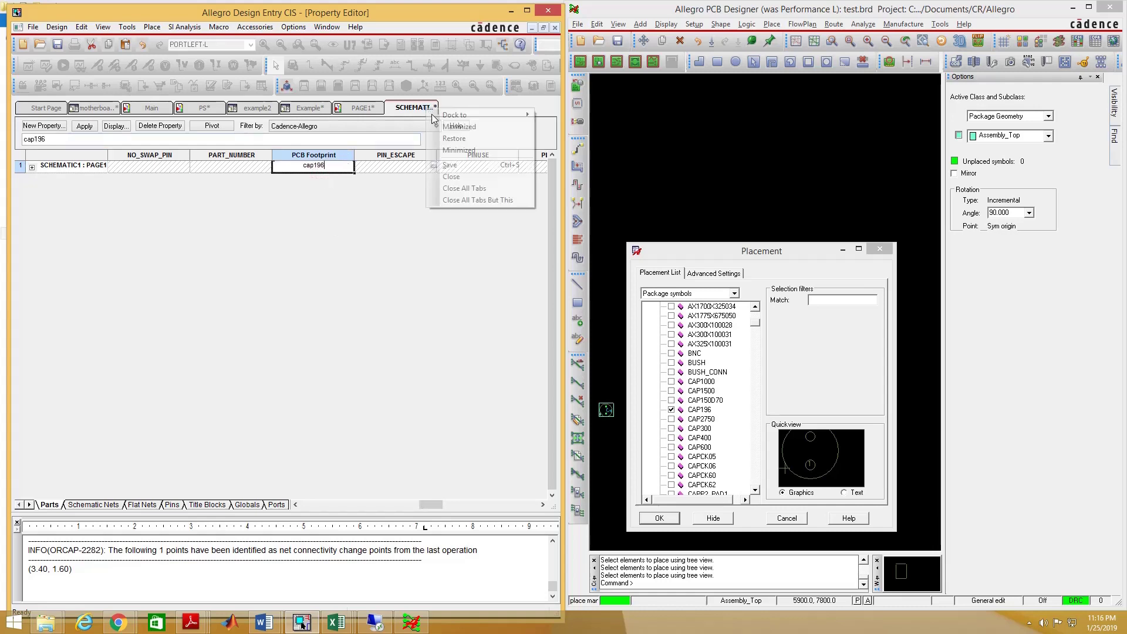
{"action": "left_click", "coordinate": [458, 177]}
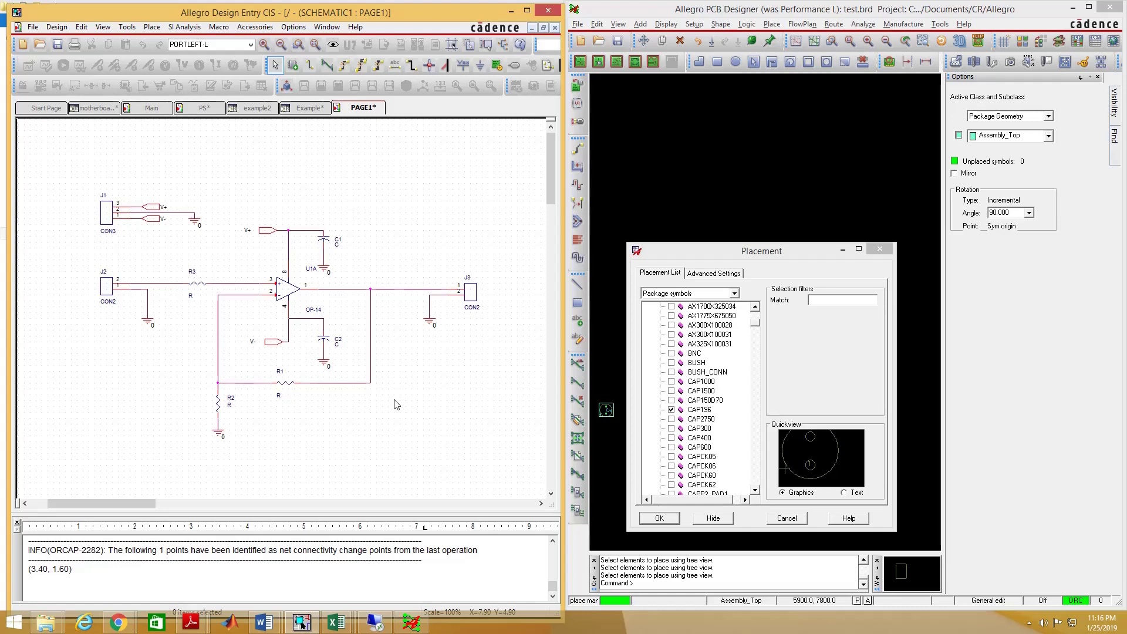
Select everything on PAGE1 and view the Parts tab's PCB Footprint column for all nine parts
{"action": "key", "text": "ctrl+a"}
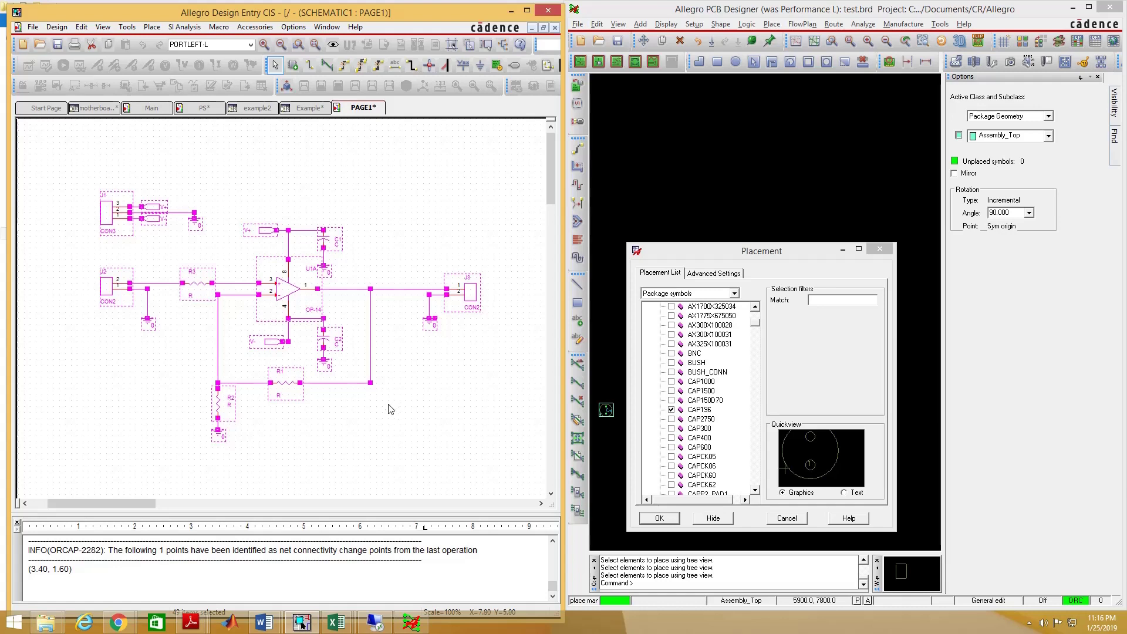
{"action": "key", "text": "ctrl+e"}
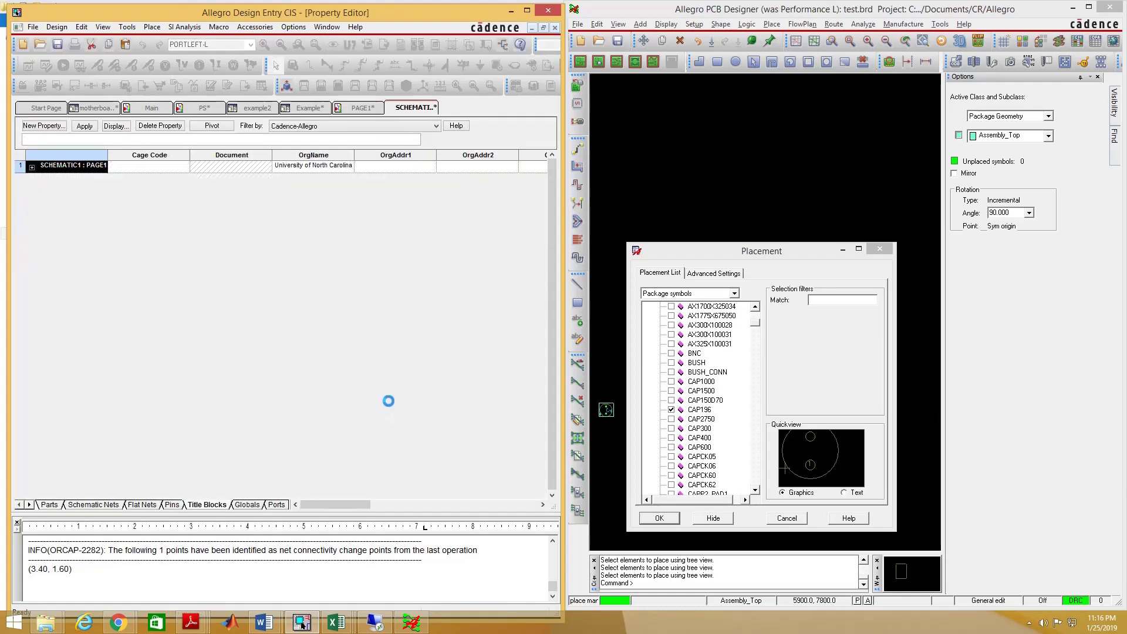
{"action": "left_click", "coordinate": [50, 506]}
{"action": "left_click_drag", "start_coordinate": [310, 505], "coordinate": [428, 504]}
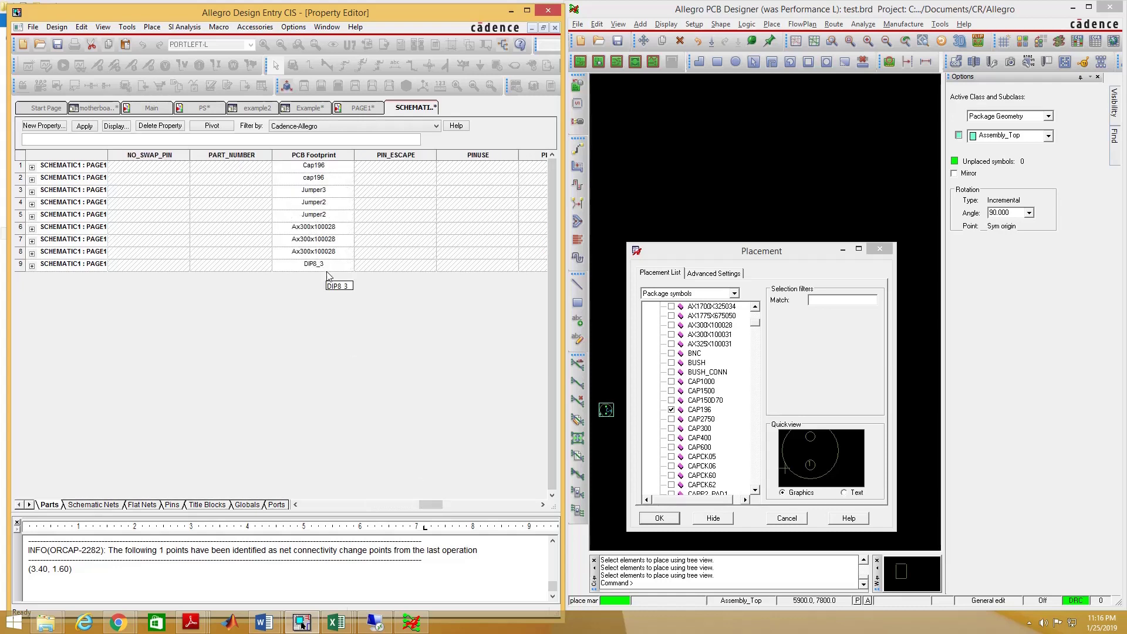
Close the Property Editor with Ctrl+F4 to return to the PAGE1 schematic
{"action": "key", "text": "ctrl+F4"}
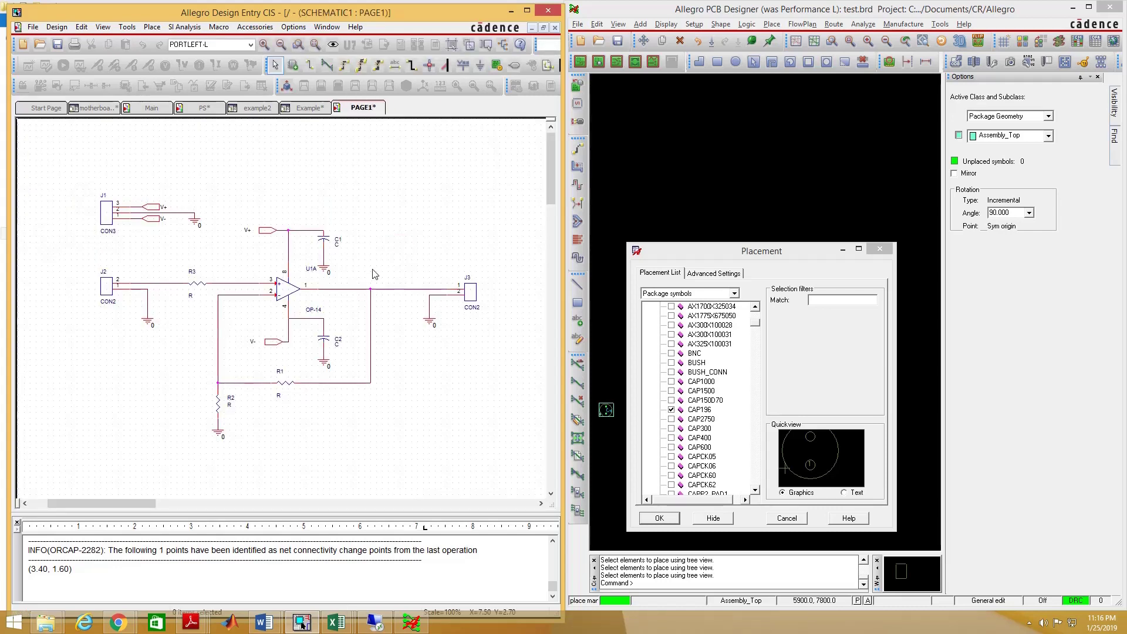